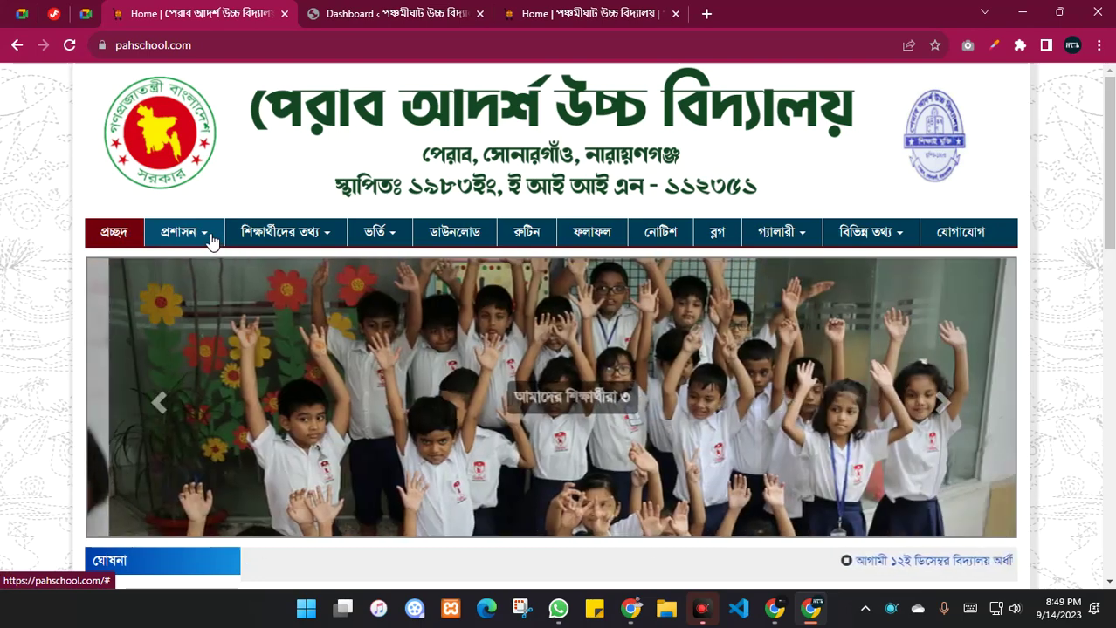
- Review the প্রশাসন submenu on the pahschool.com reference site and open the post categories of the panchamighathighschool.com dashboard
click(214, 243)
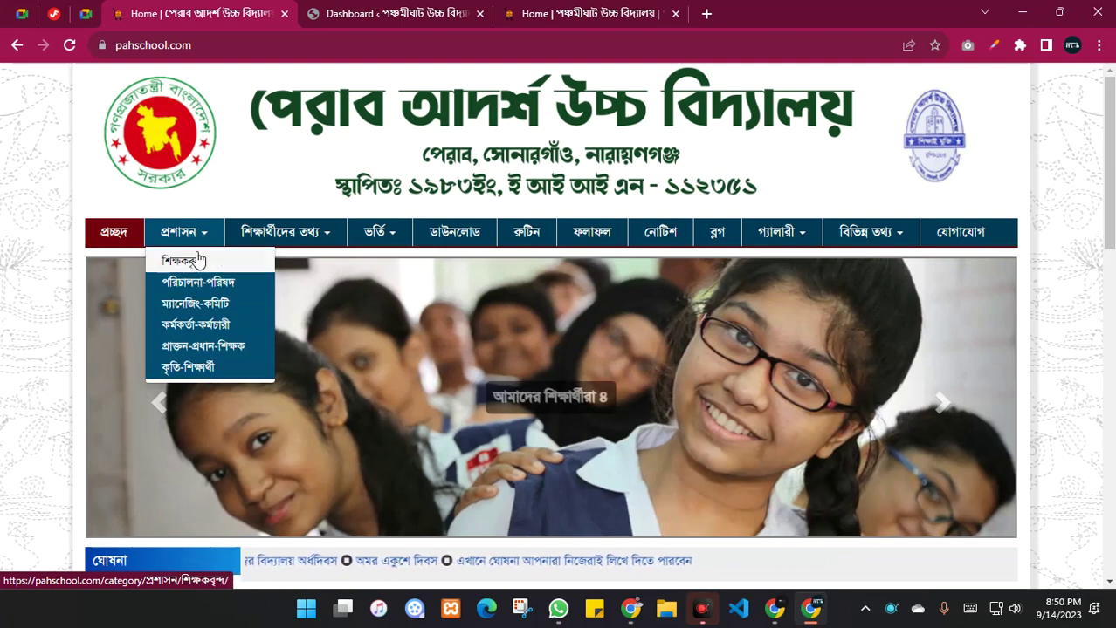
click(406, 13)
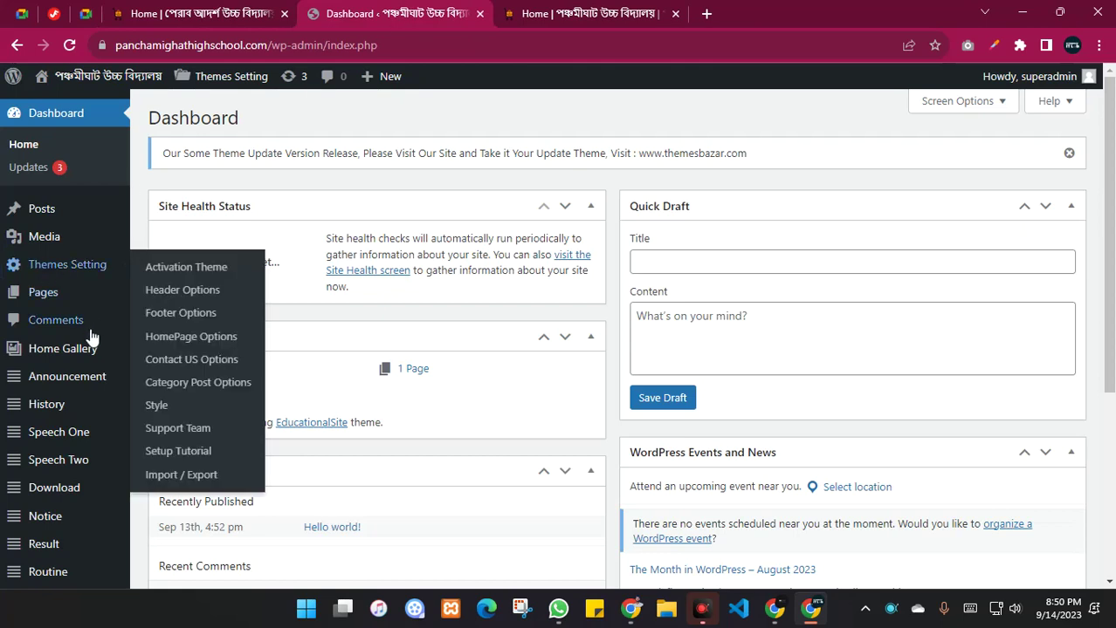
mouse_move(24, 206)
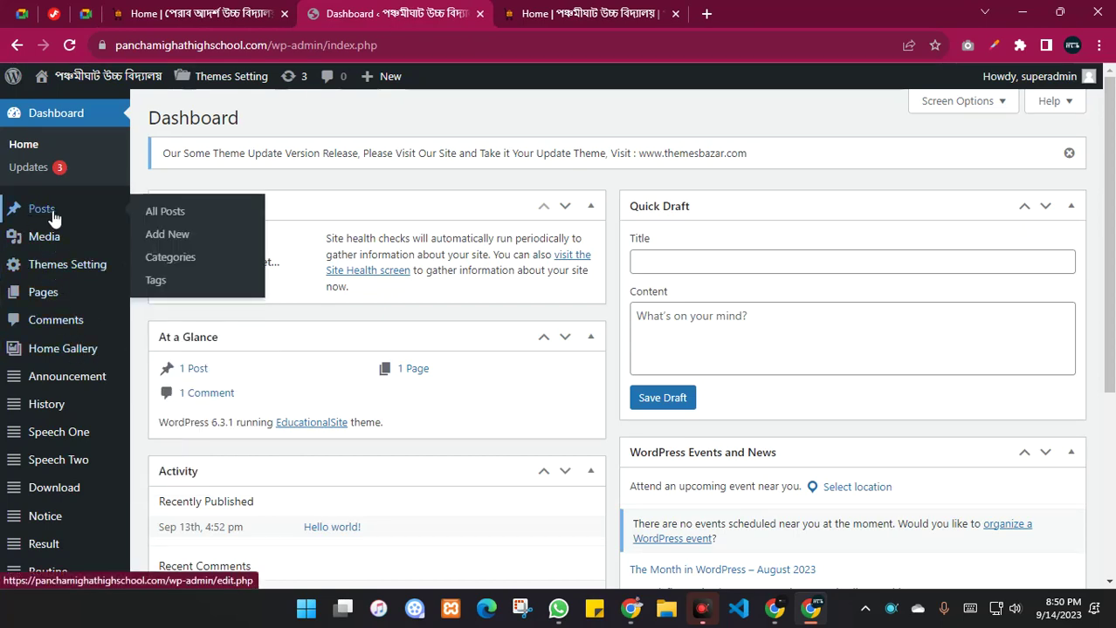
click(173, 259)
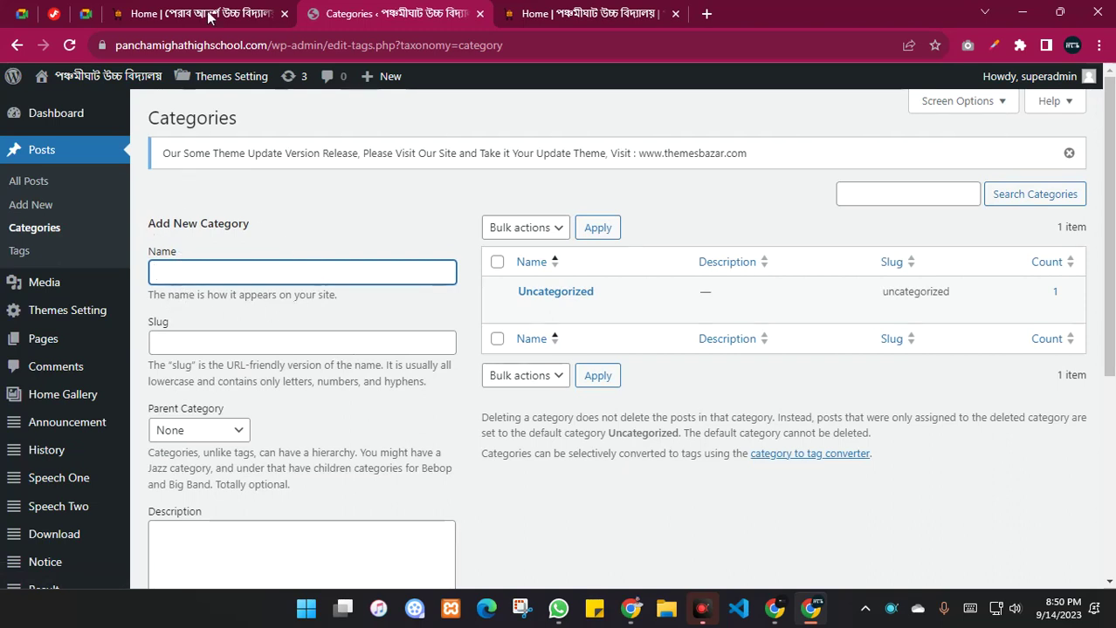
- Add a top-level post category named "প্রশাসন"
key(ctrl+shift+Tab)
key(ctrl+Tab)
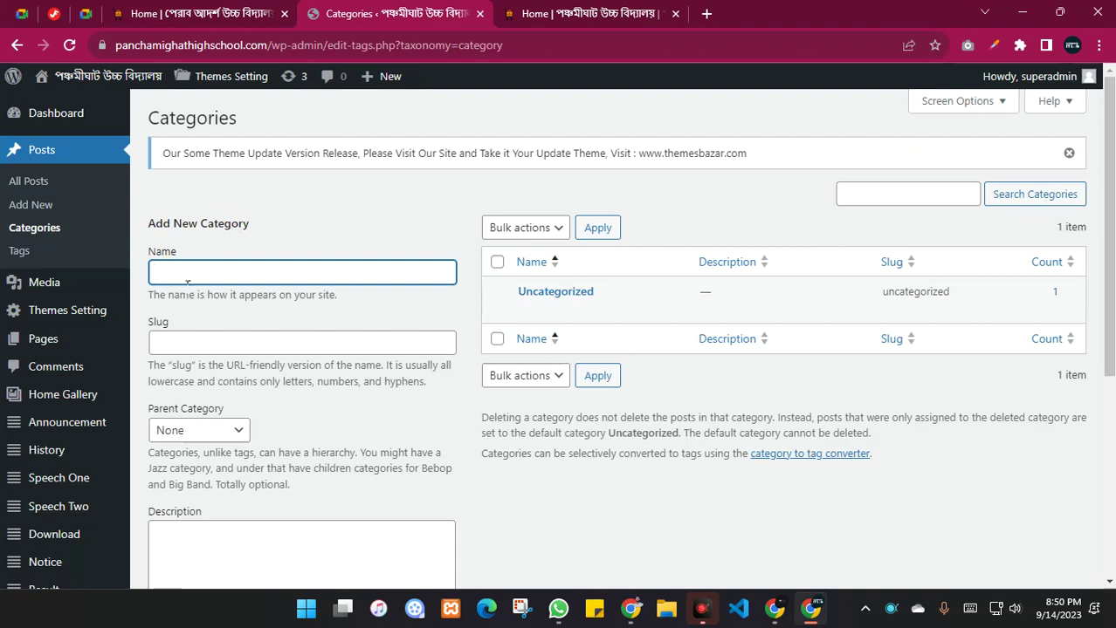
text(প)
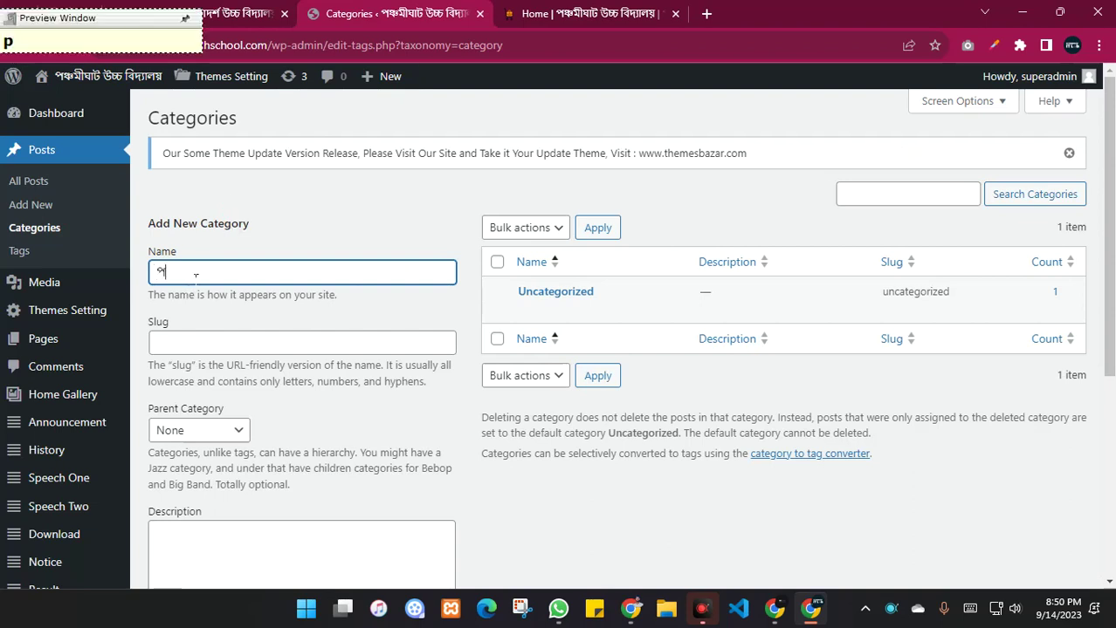
text(্রশা)
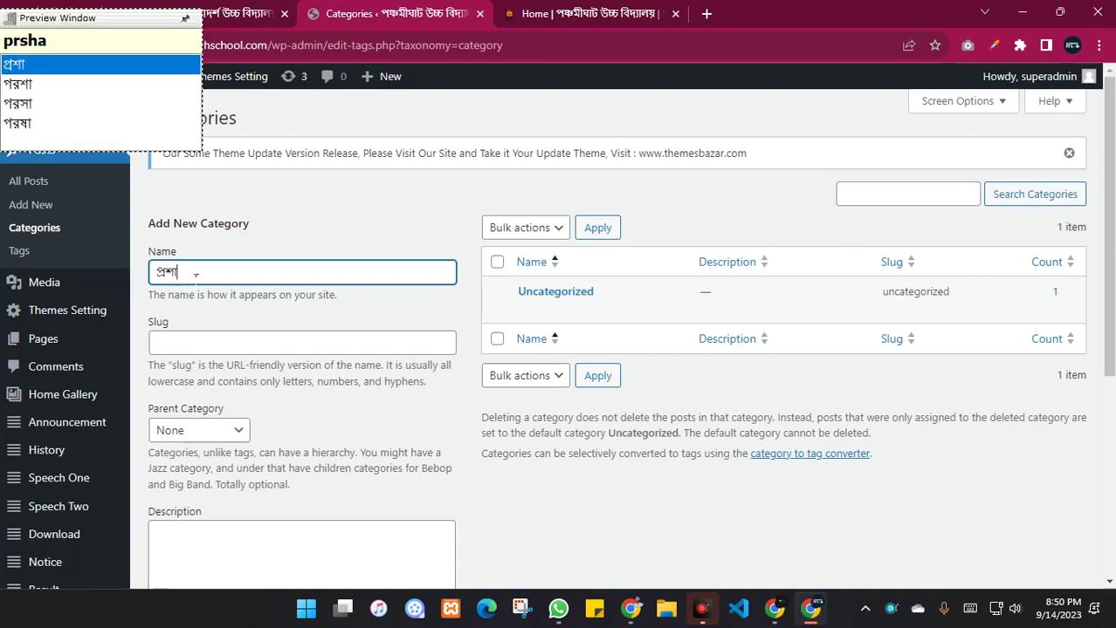
text(সন)
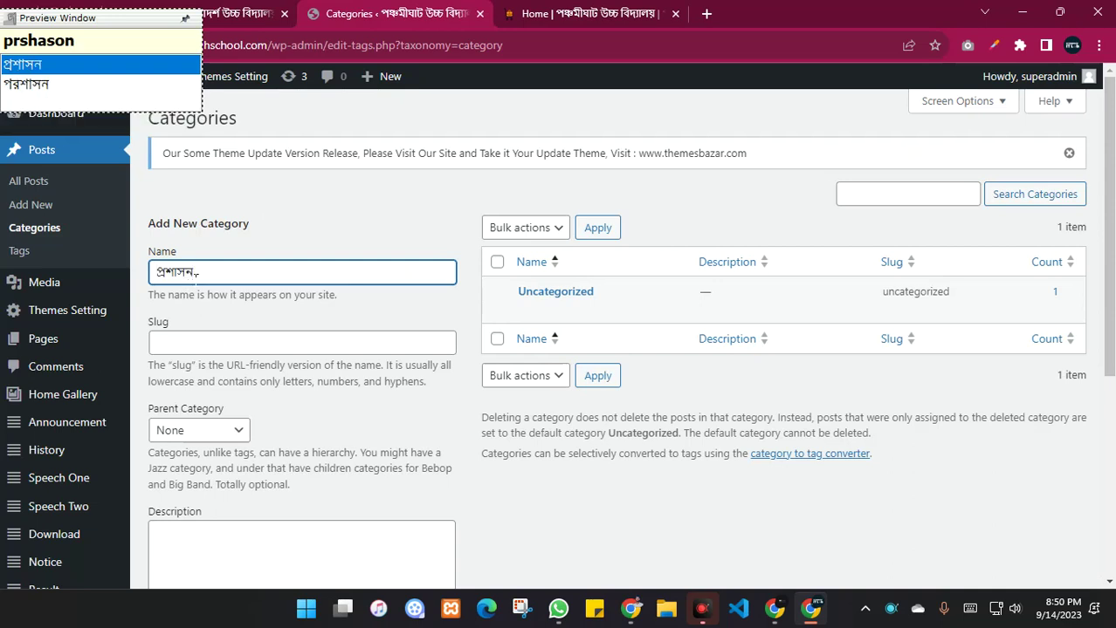
key(Return)
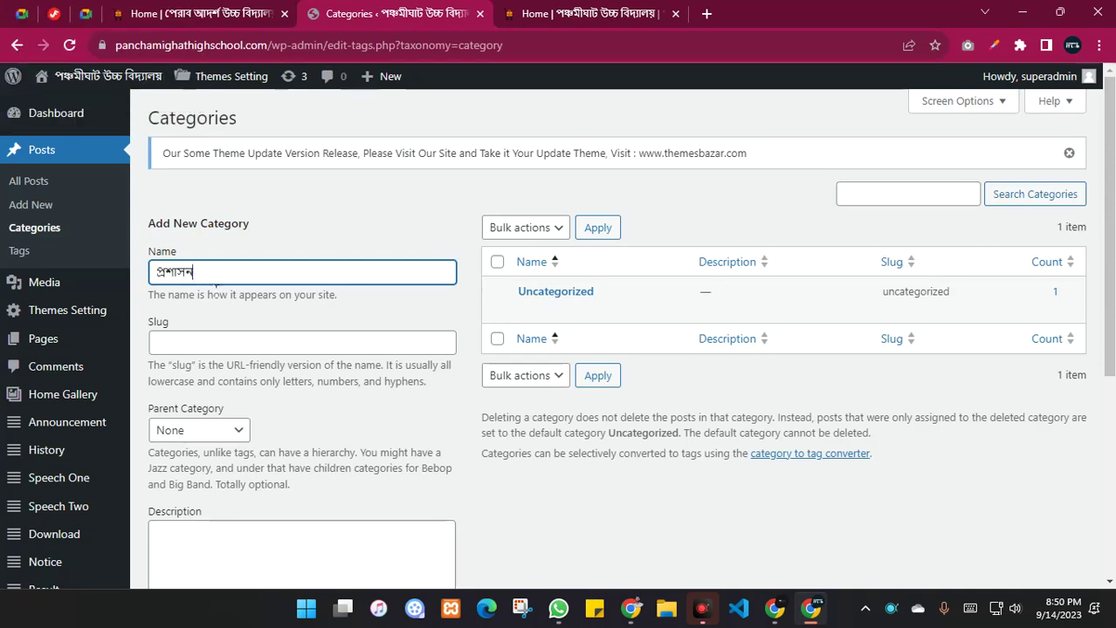
scroll(340, 406, down, 3)
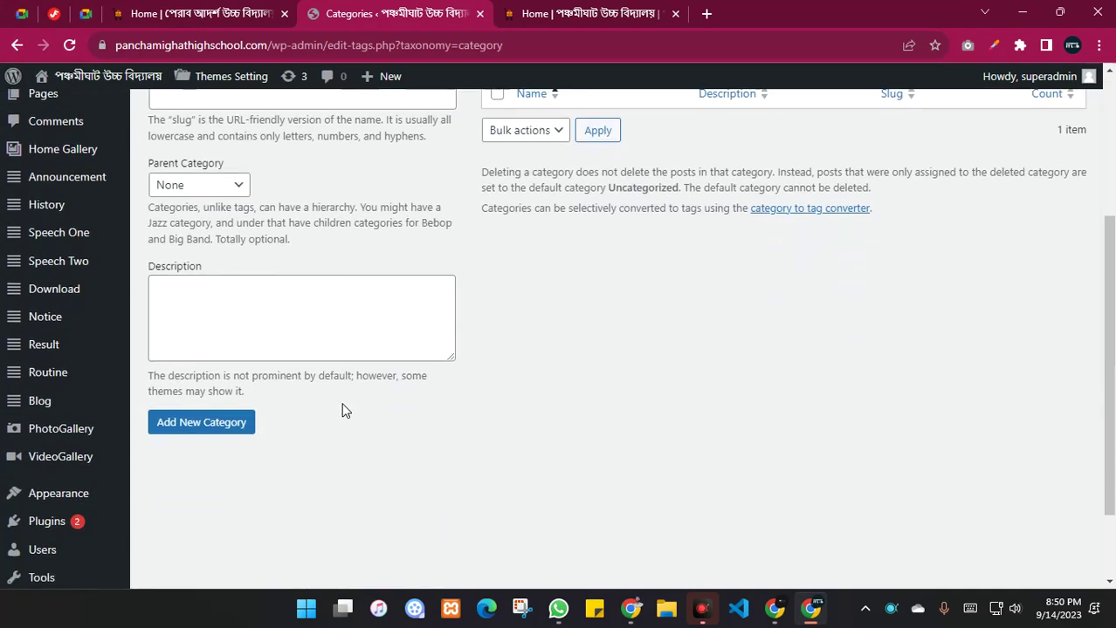
click(195, 426)
scroll(527, 249, down, 1)
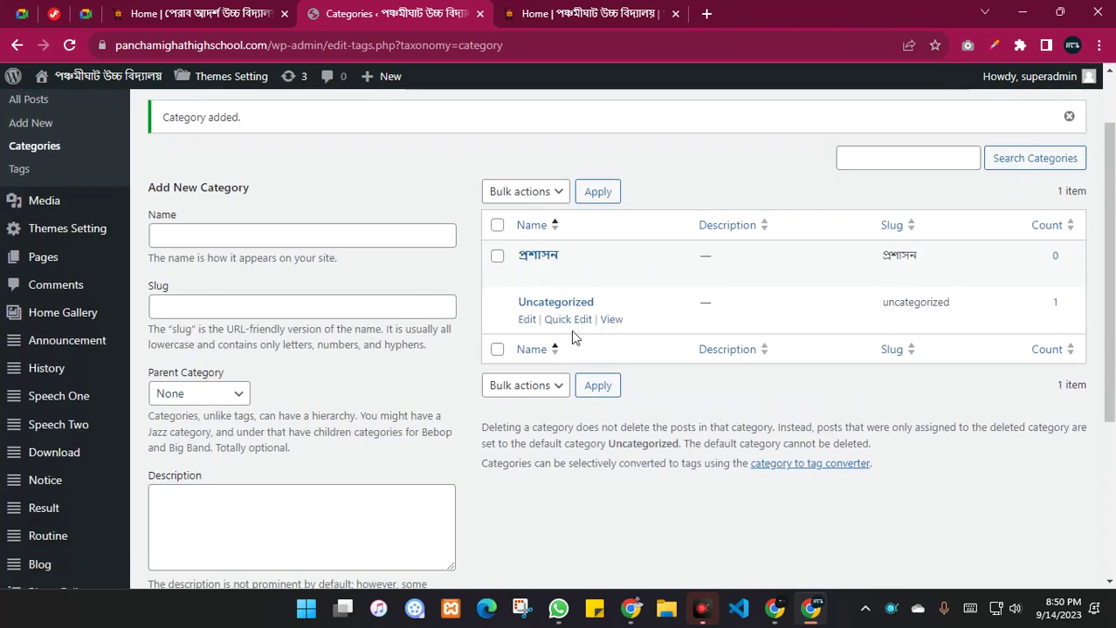
- Enter "শিক্ষকবৃন্দ" as the new category's name, copied from the web address of the matching প্রশাসন page on the reference site
click(573, 10)
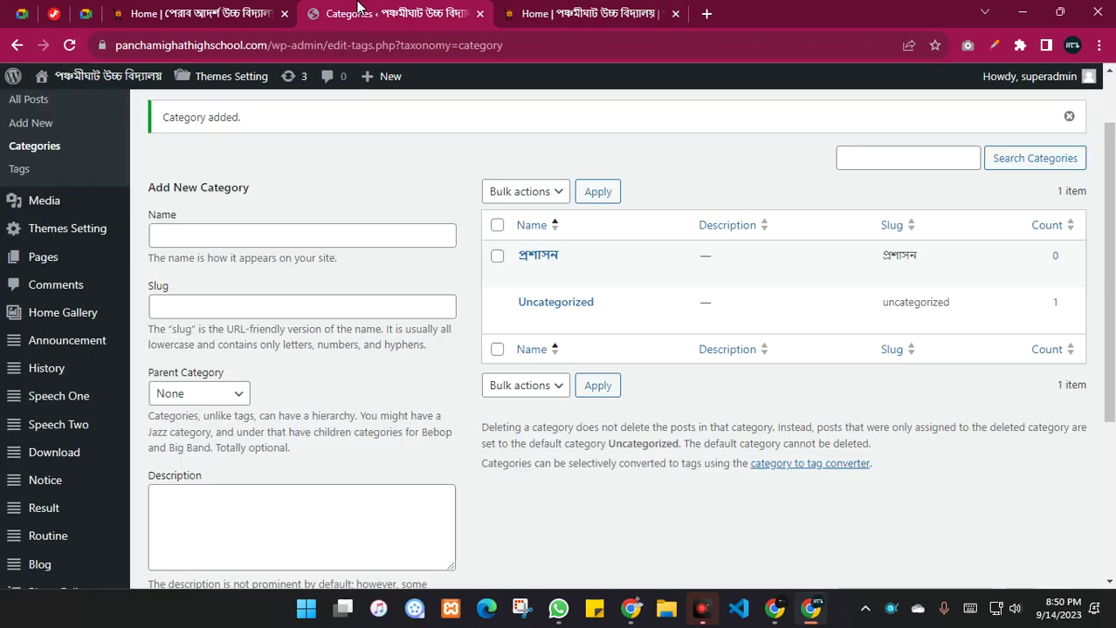
click(358, 10)
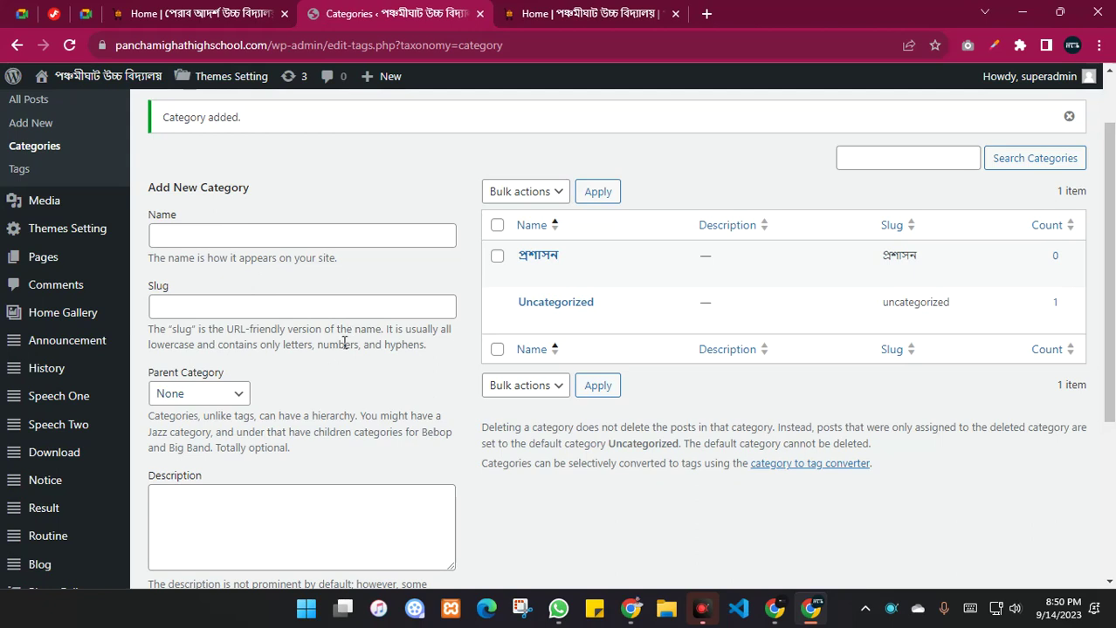
click(168, 8)
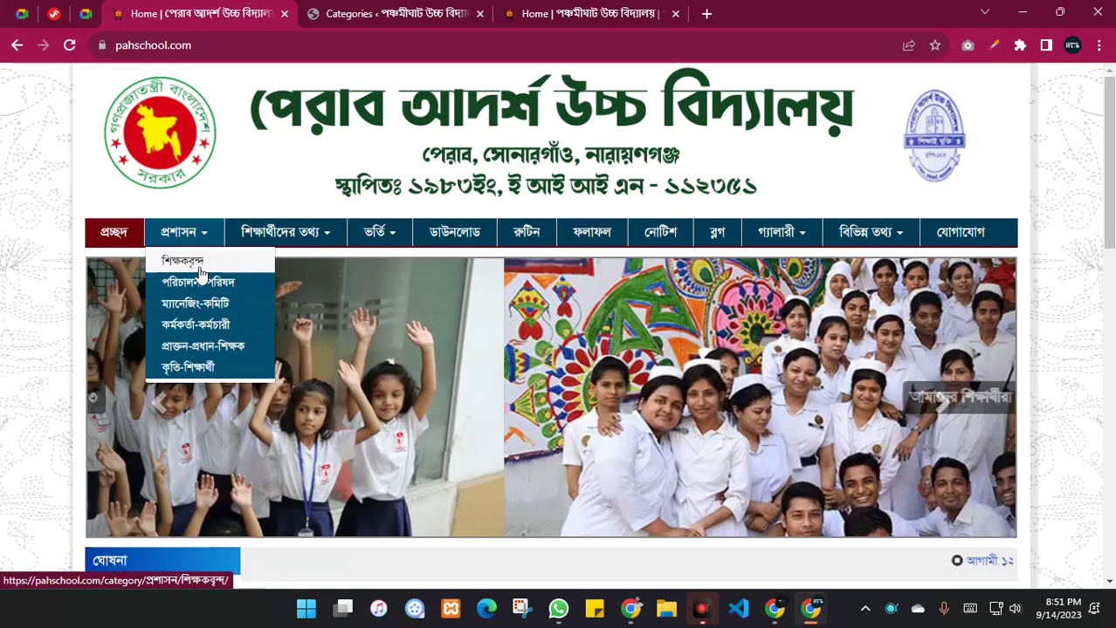
click(179, 260)
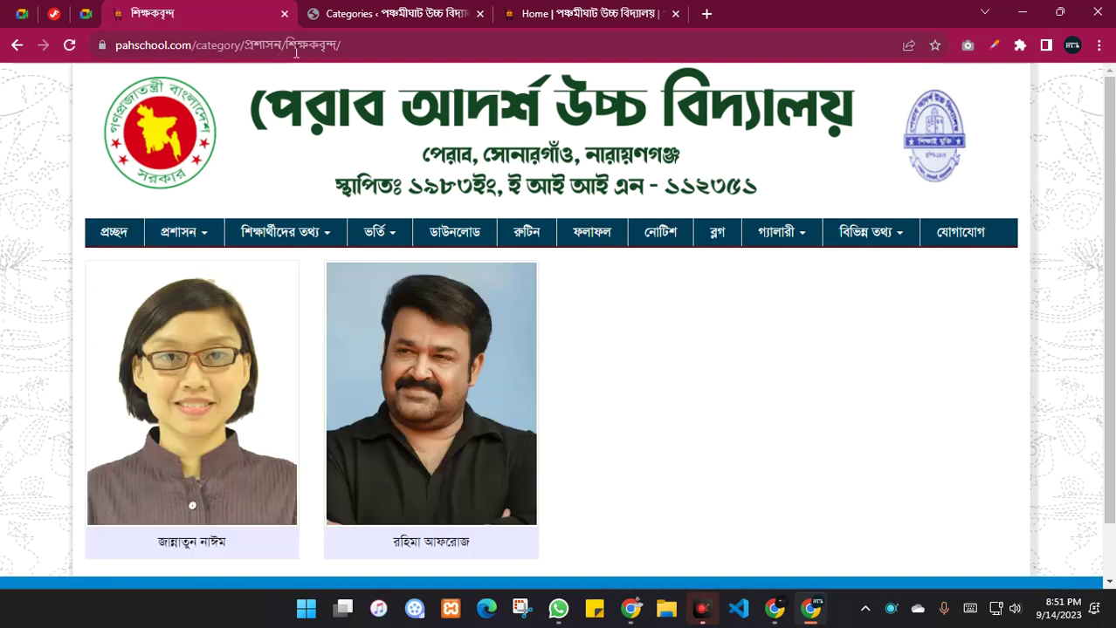
drag(292, 44, 332, 46)
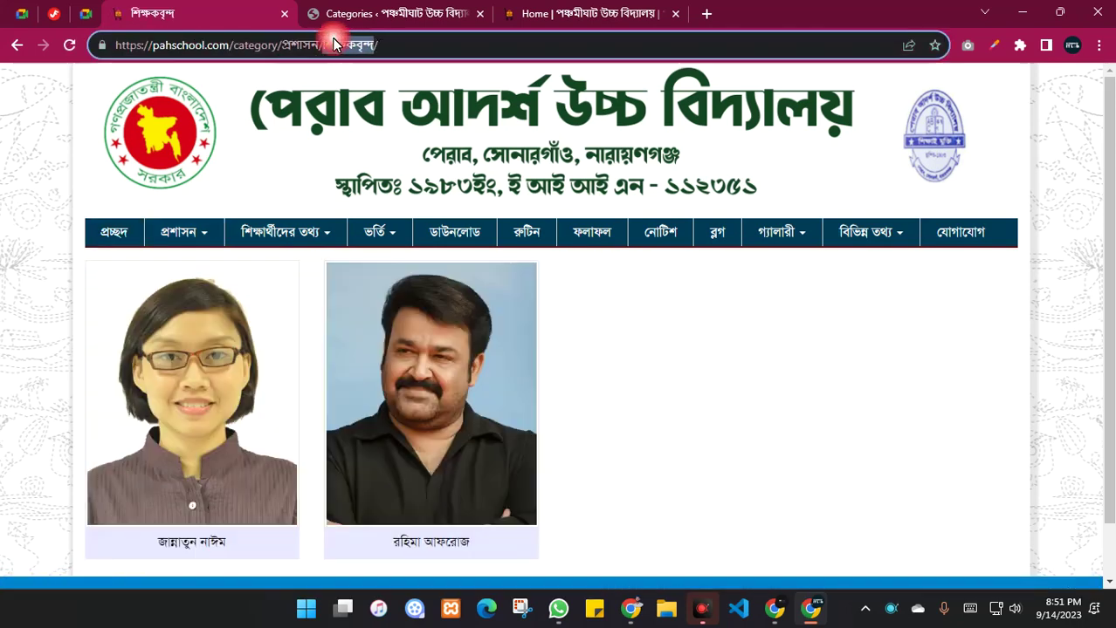
click(370, 12)
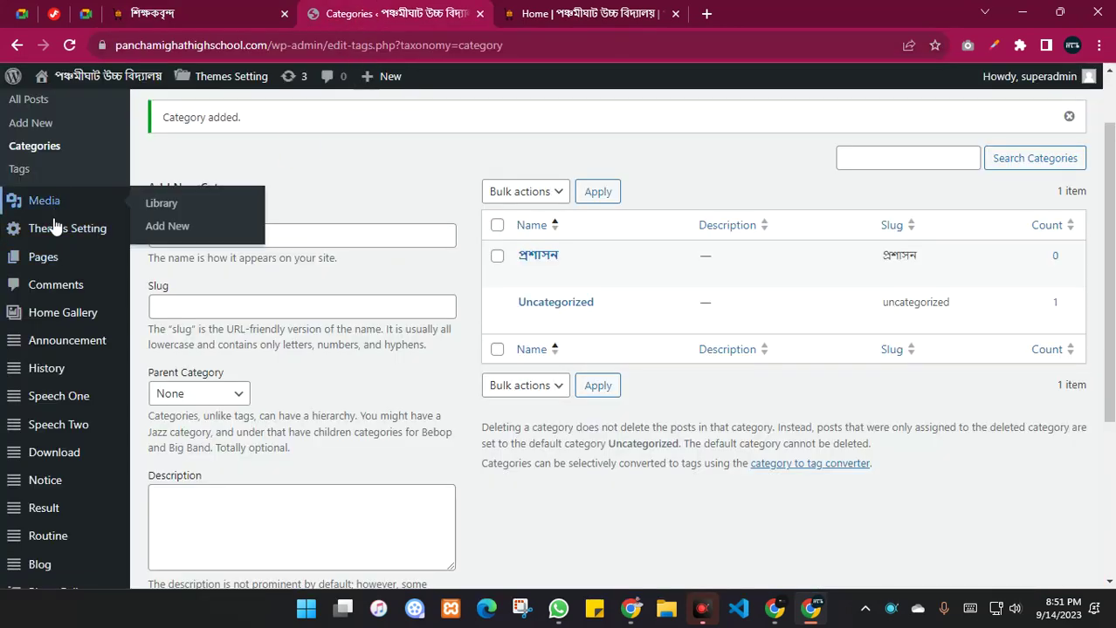
click(35, 147)
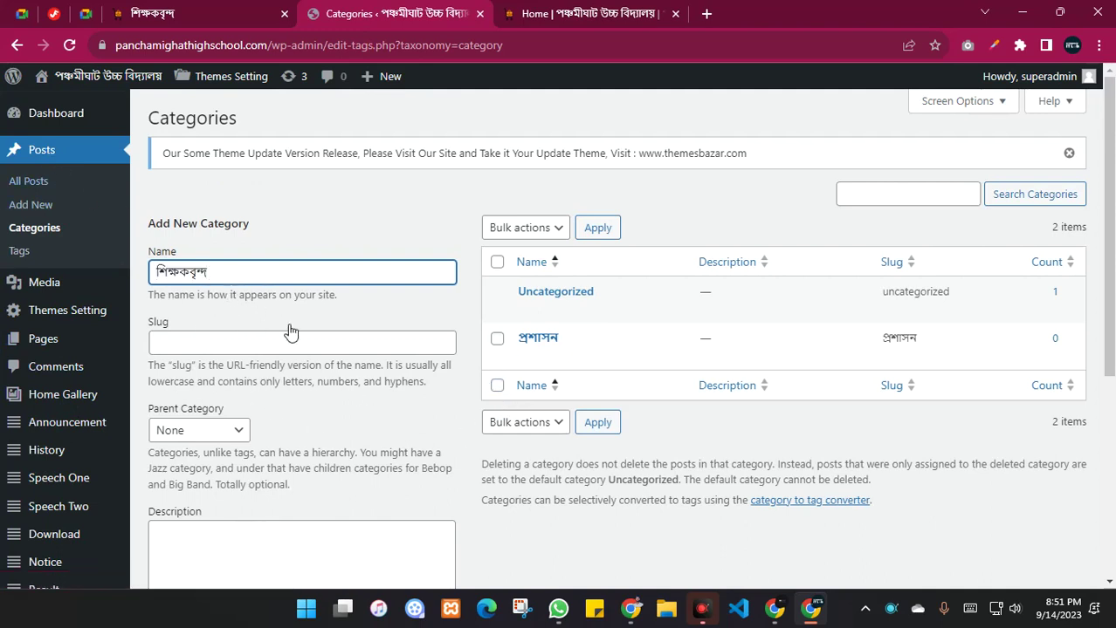
- Set প্রশাসন as the parent of the শিক্ষকবৃন্দ category and add it
scroll(290, 331, down, 1)
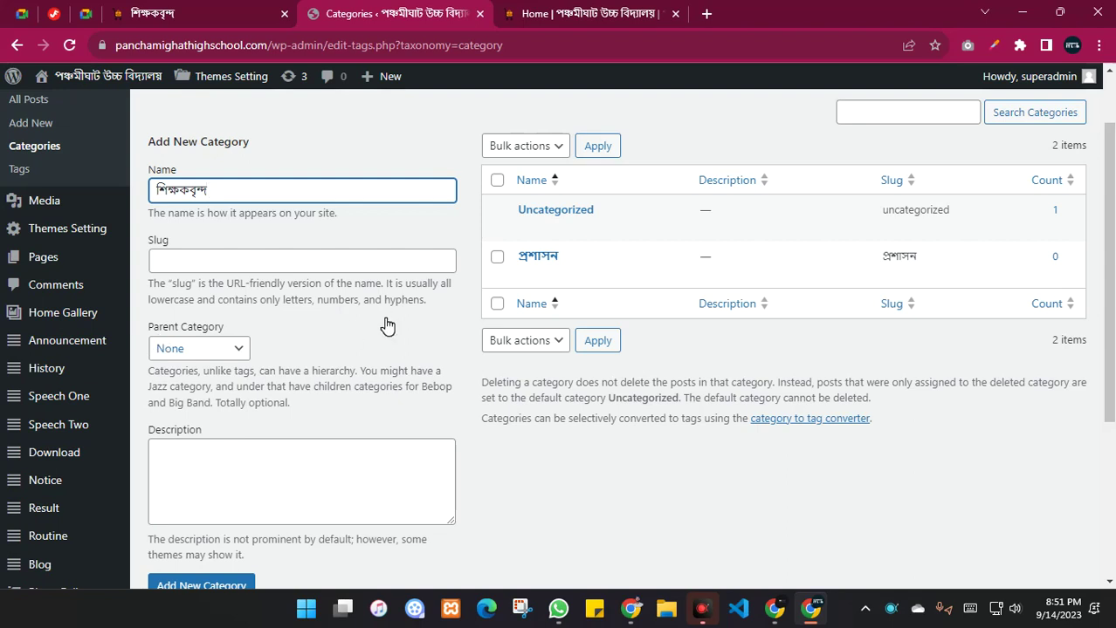
click(196, 11)
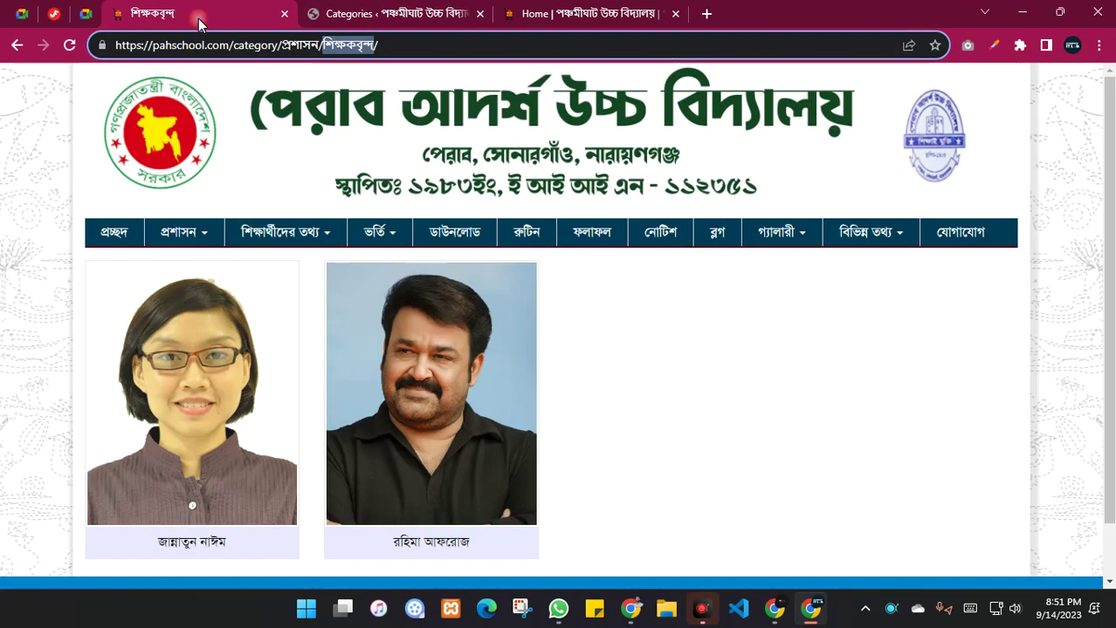
click(209, 232)
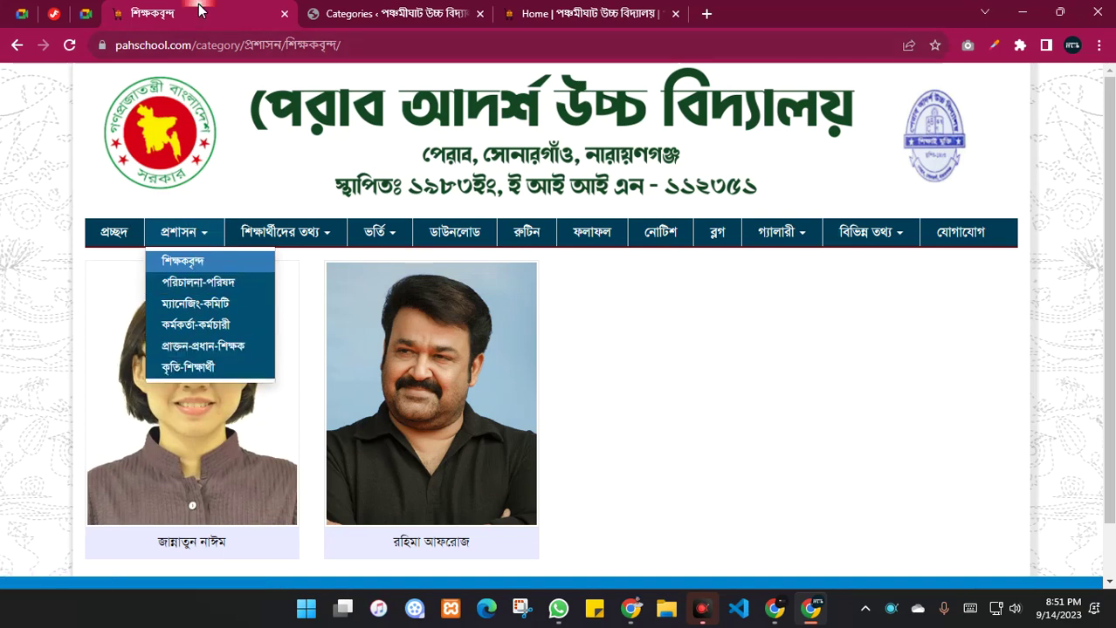
click(404, 8)
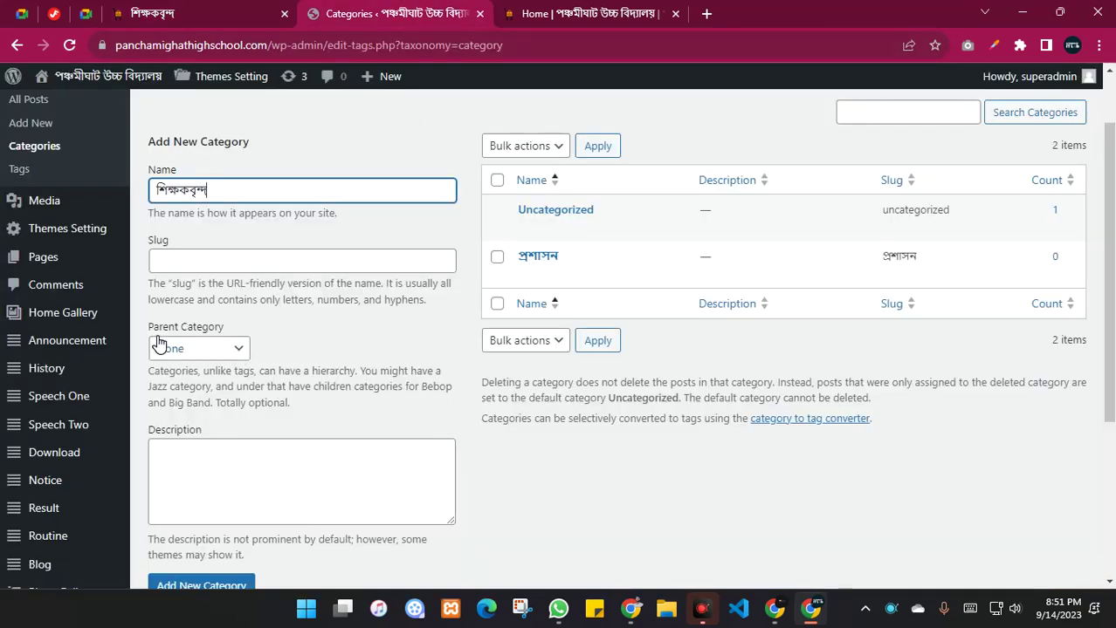
click(205, 354)
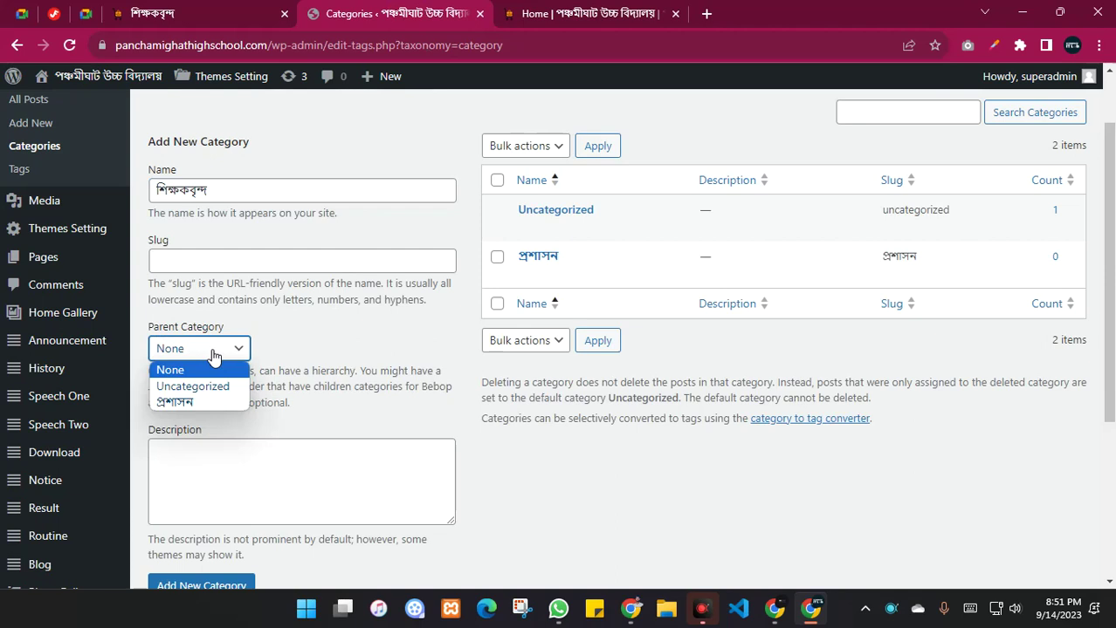
click(200, 406)
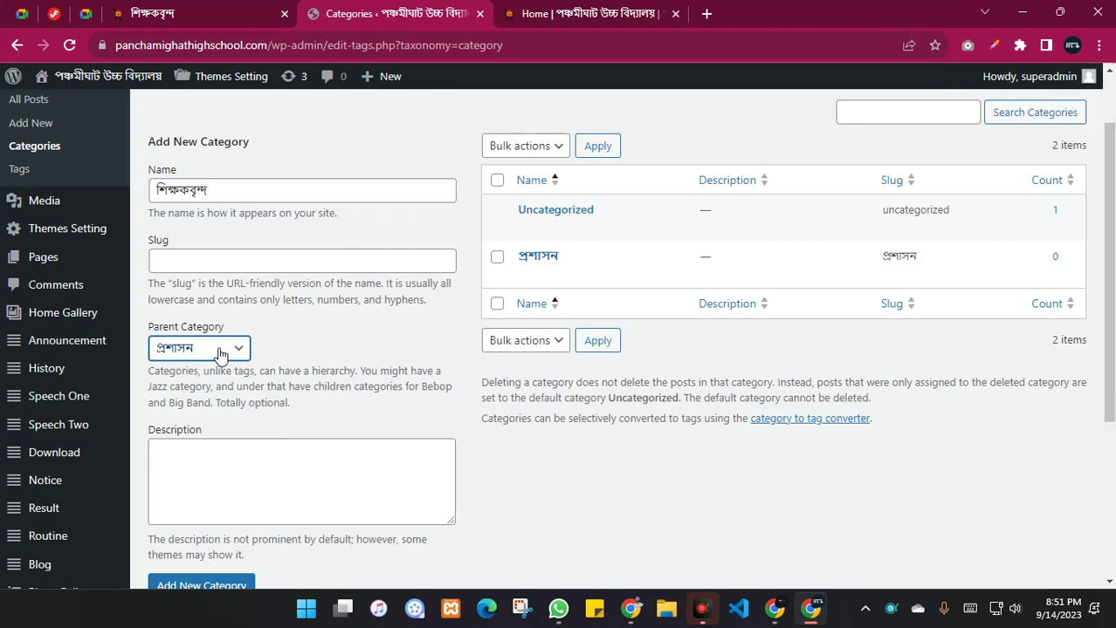
scroll(219, 355, down, 2)
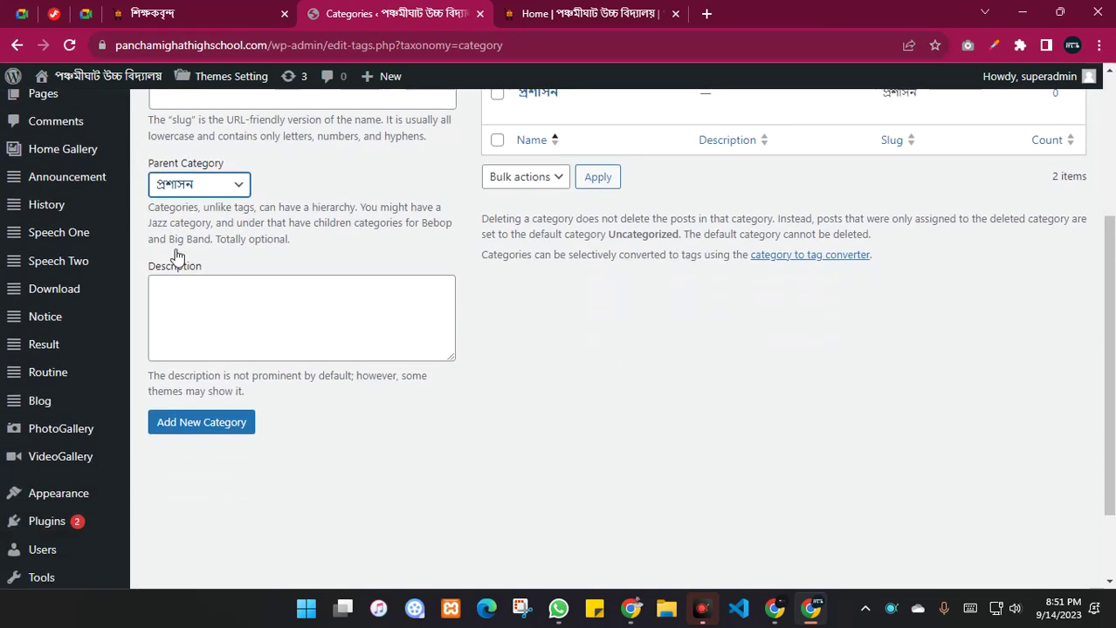
click(214, 424)
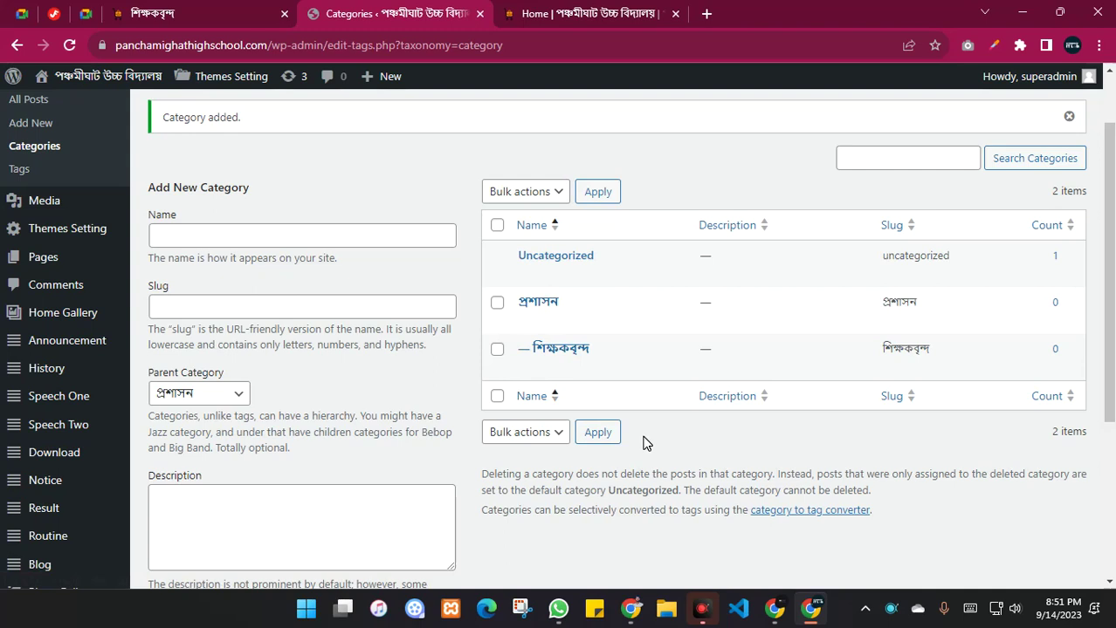
- Add the category "পরিচালনা-পরিষদ" under প্রশাসন, copying its name from the web address of the matching reference site page
click(210, 11)
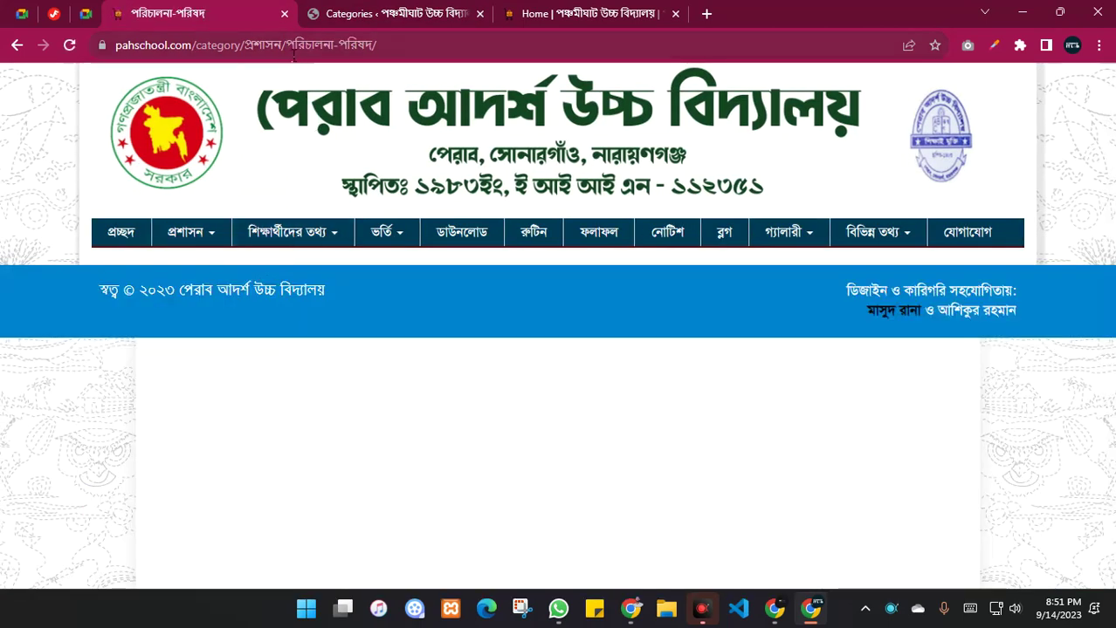
drag(288, 48, 376, 50)
key(ctrl+c)
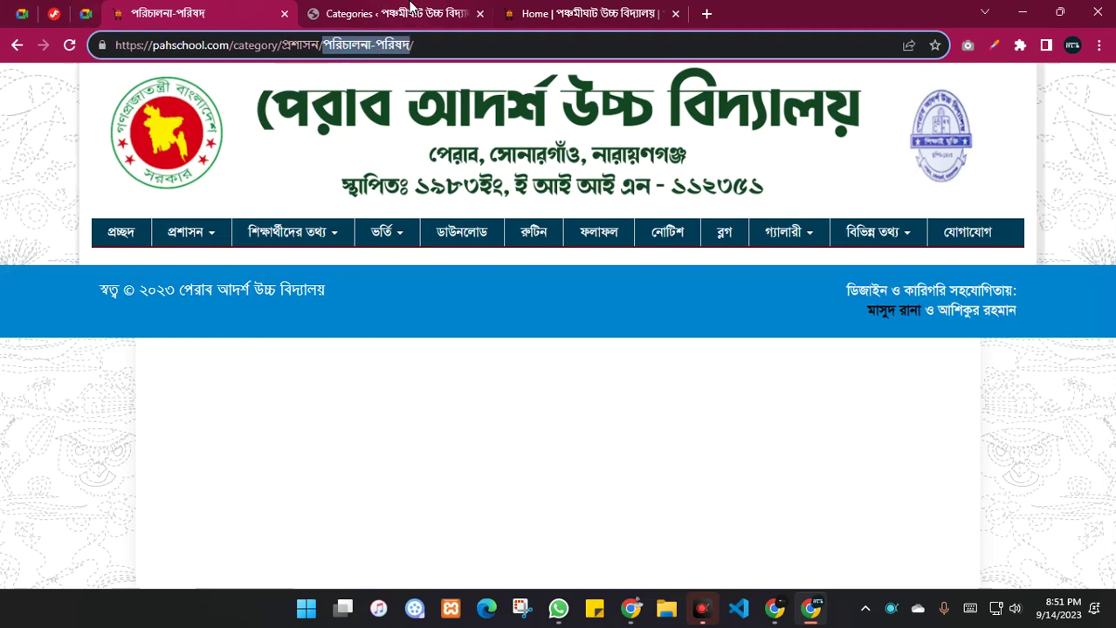
click(411, 10)
click(242, 230)
key(ctrl+v)
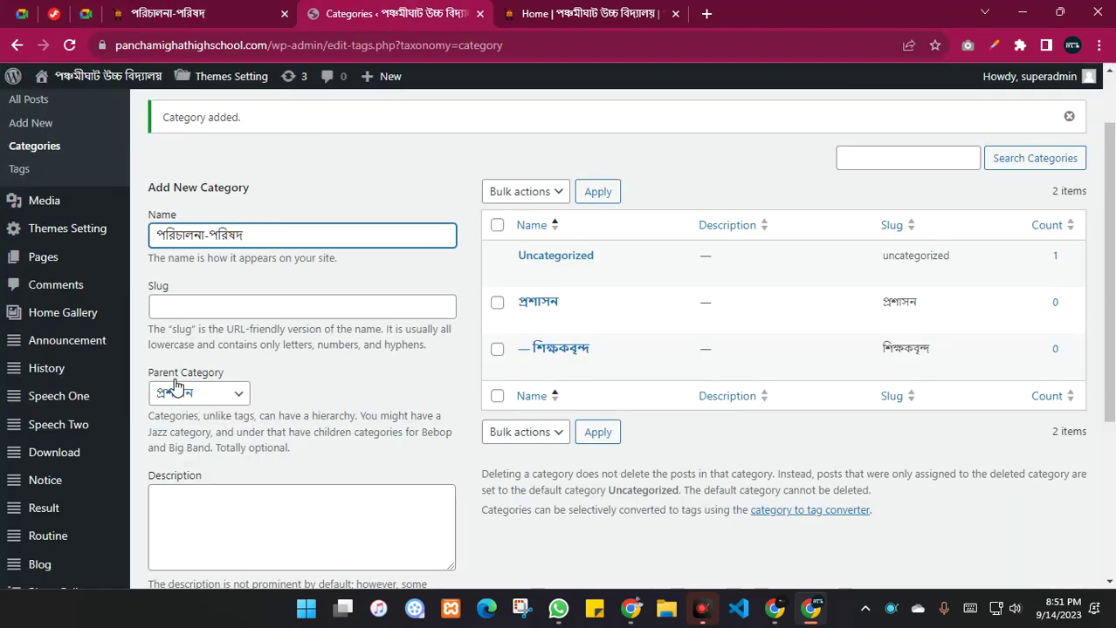
scroll(208, 393, down, 3)
click(209, 392)
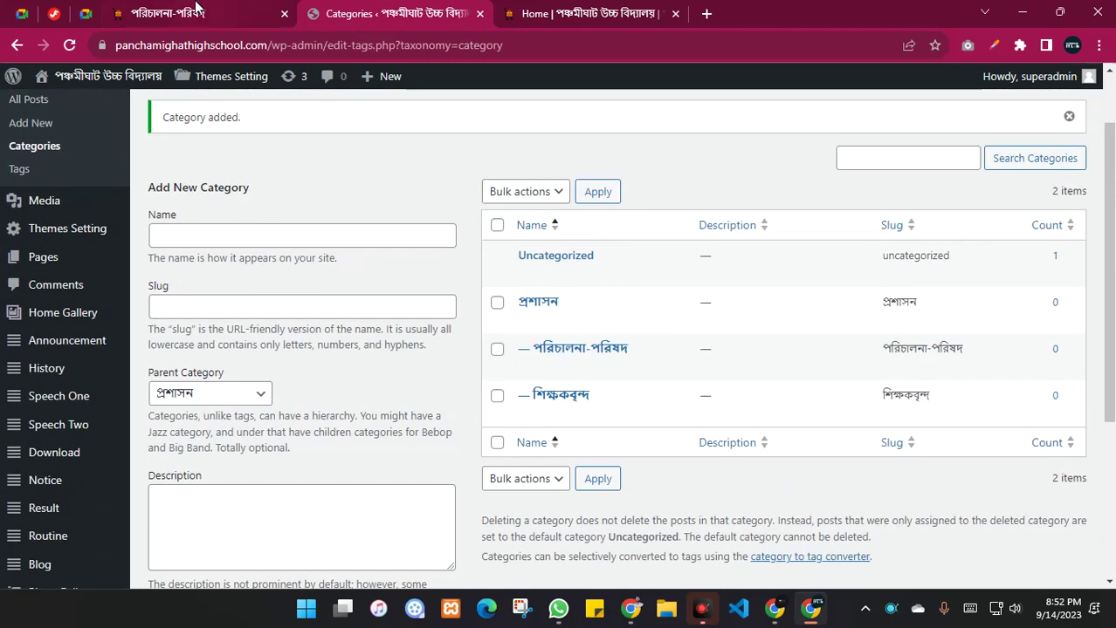
- Open the কৃতি-শিক্ষার্থী page from the reference site's প্রশাসন submenu and return to the dashboard's categories
click(200, 11)
click(224, 243)
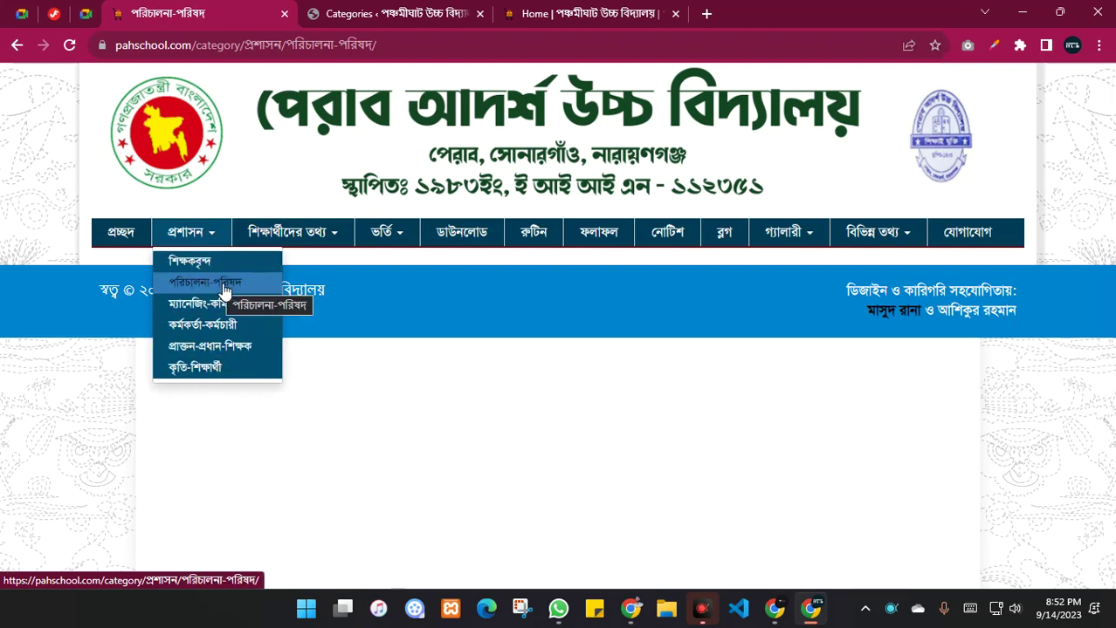
click(193, 367)
click(393, 13)
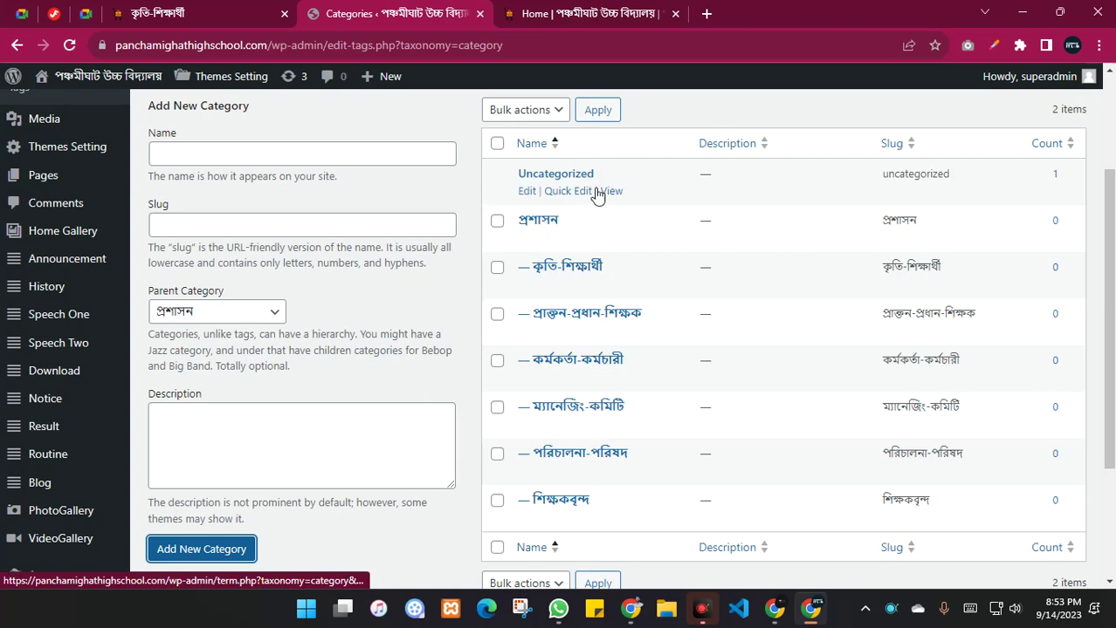
- Reload the panchamighathighschool.com homepage to check its navigation menu and return to the dashboard's categories
click(559, 13)
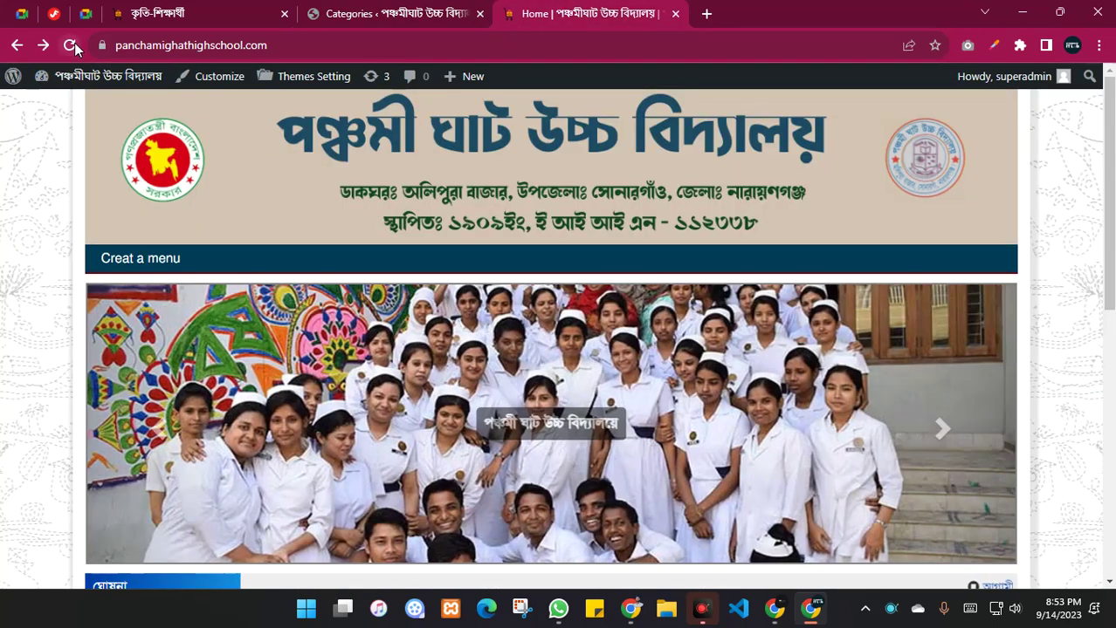
click(72, 45)
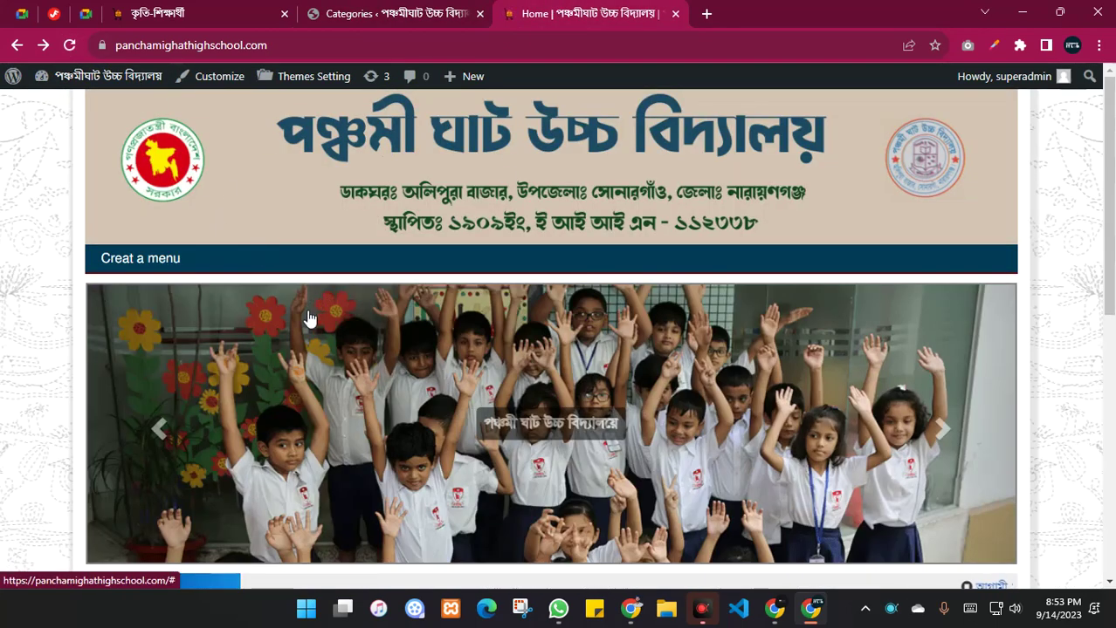
click(391, 8)
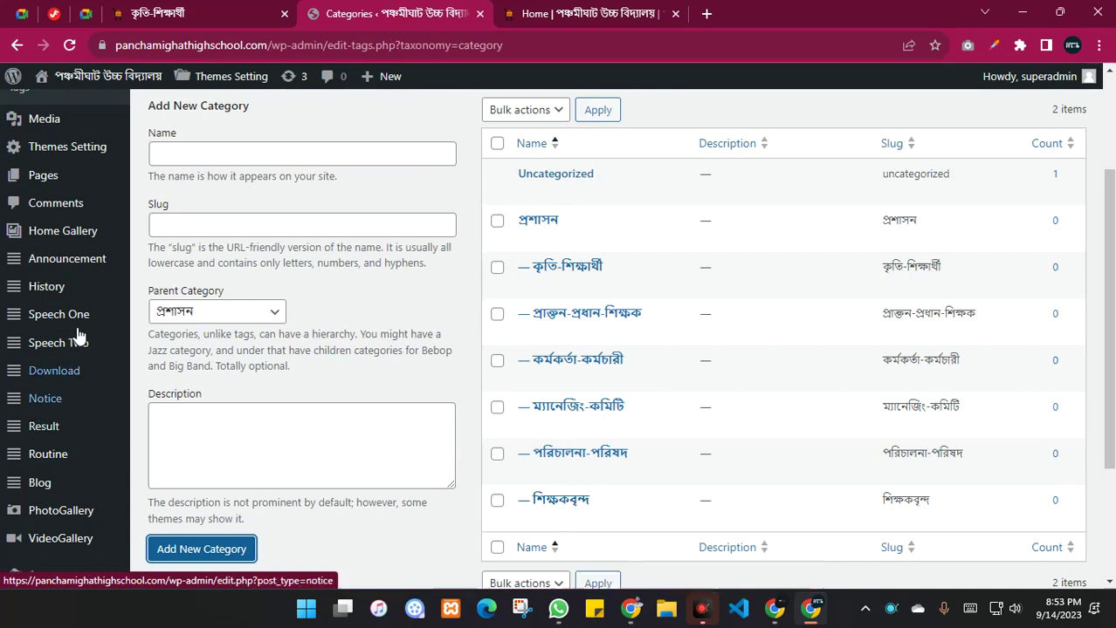
- Open the dashboard's menu editor and look over the menu settings and available display locations
scroll(55, 224, down, 3)
mouse_move(58, 397)
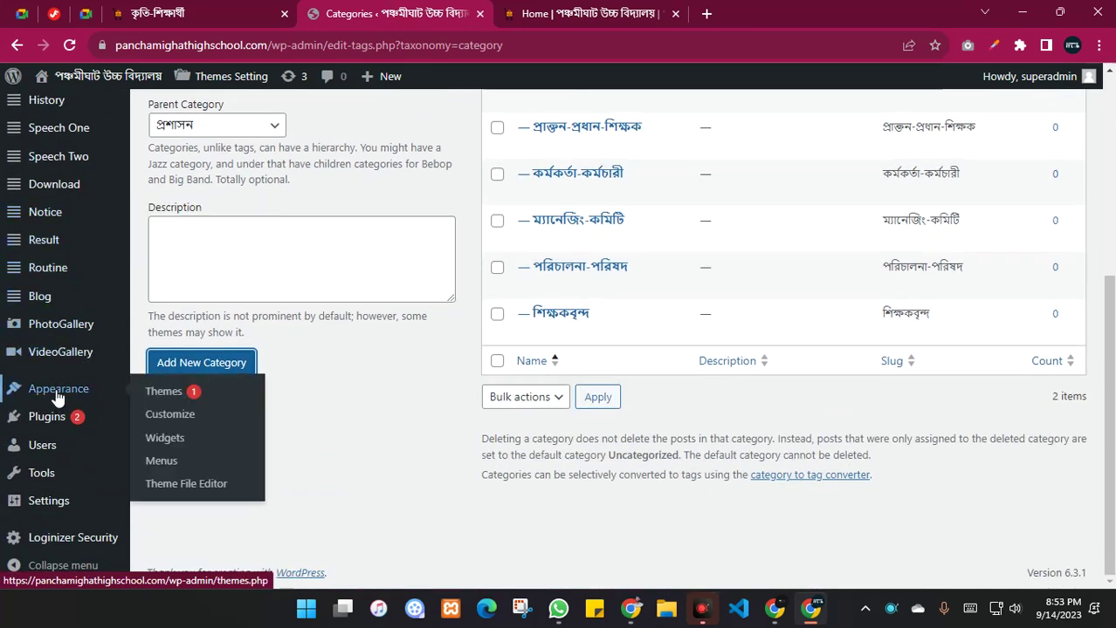
click(174, 464)
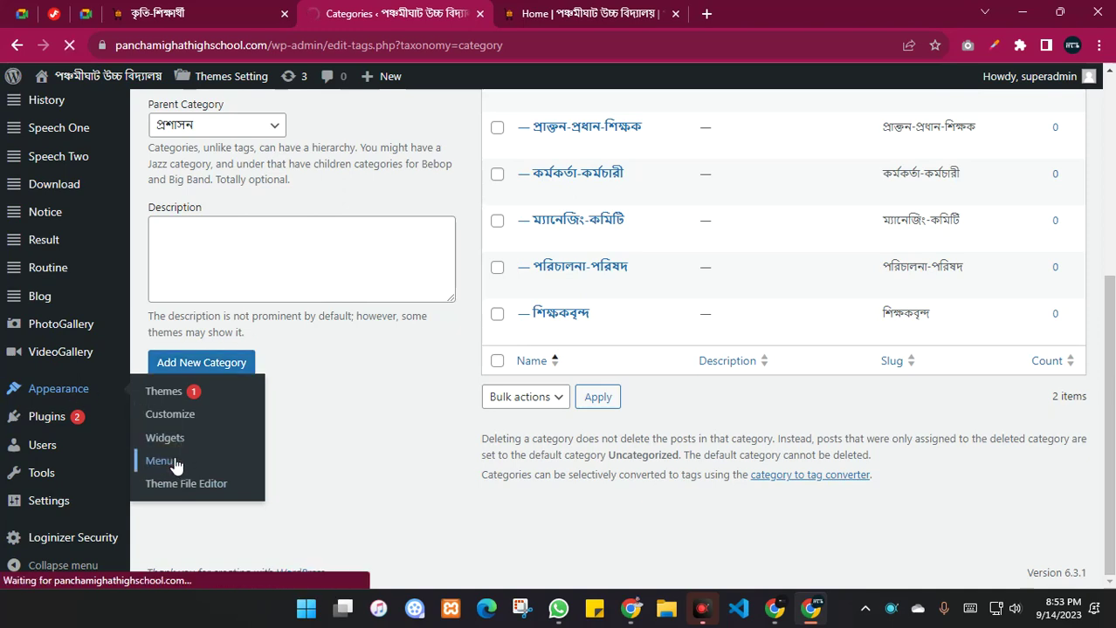
scroll(794, 300, down, 3)
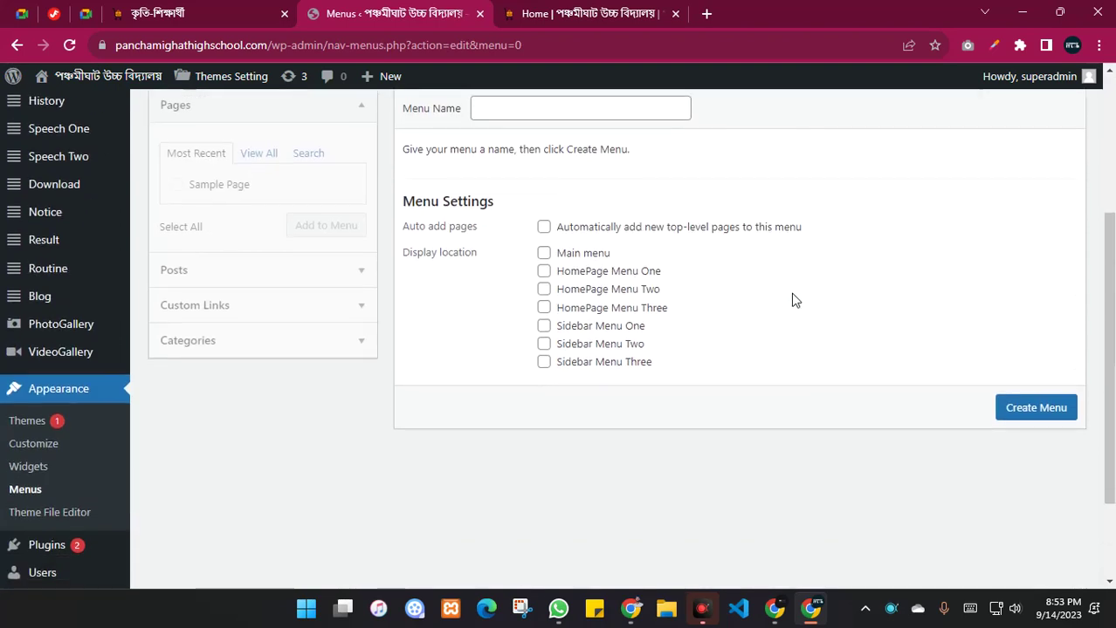
scroll(803, 269, up, 1)
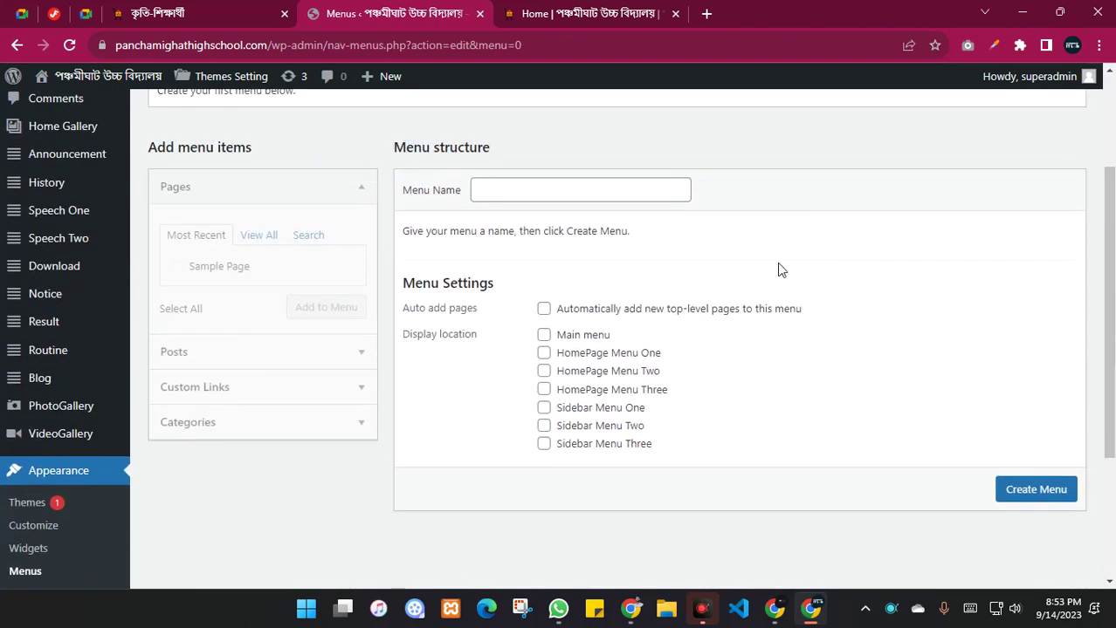
- Examine the reference school's homepage for its navigation bar, information boxes and sidebar link lists, and return to the menu editor
key(ctrl+Tab)
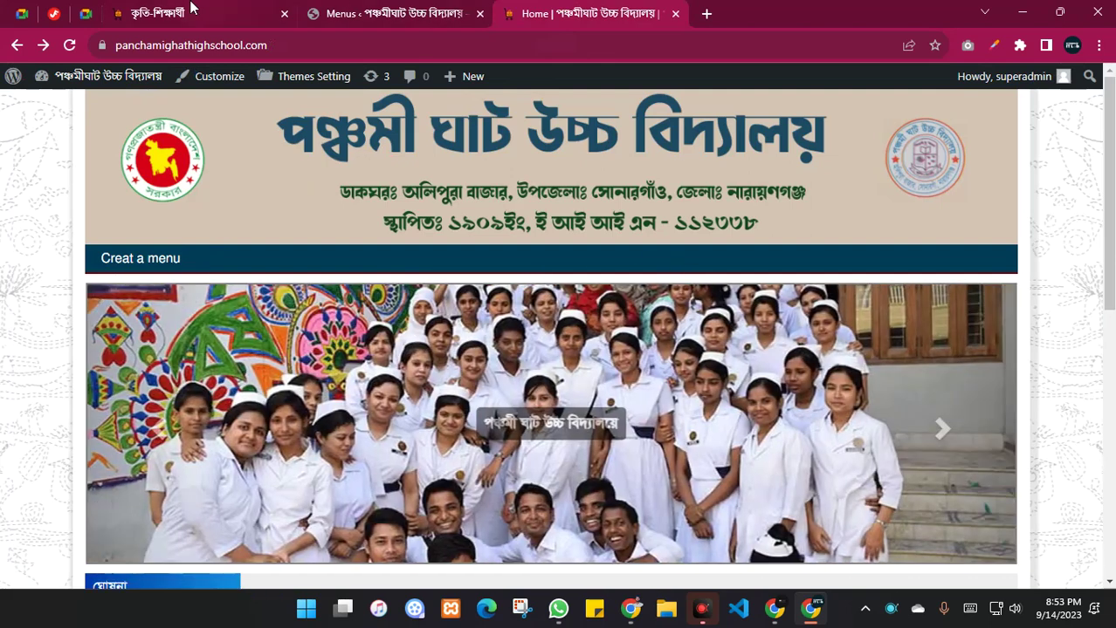
key(ctrl+shift+Tab)
key(ctrl+shift+Tab)
click(170, 147)
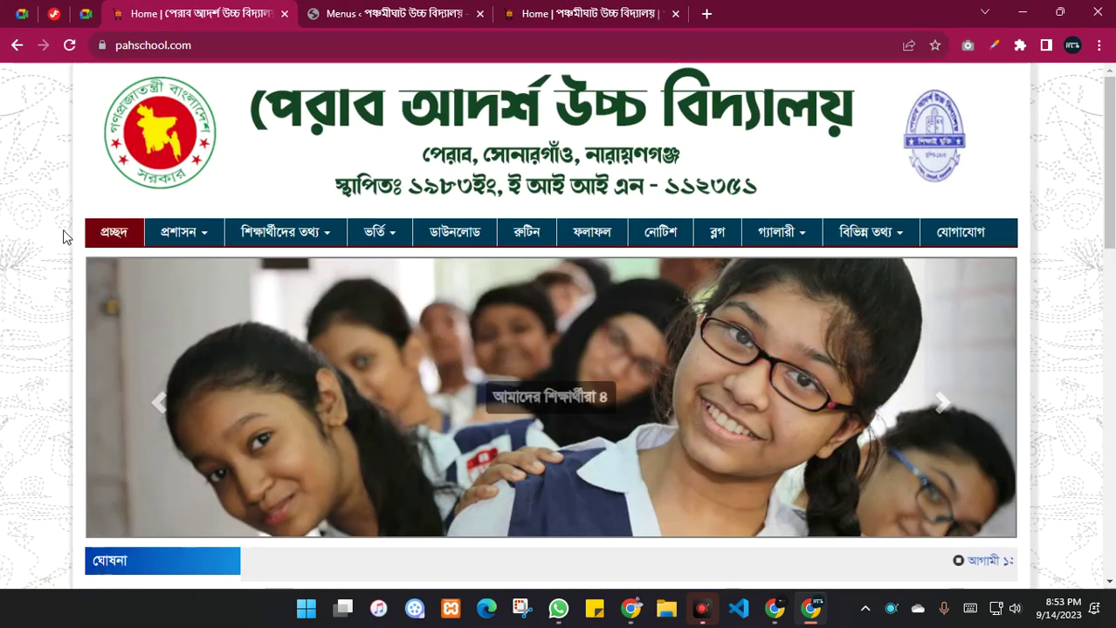
scroll(1075, 241, down, 4)
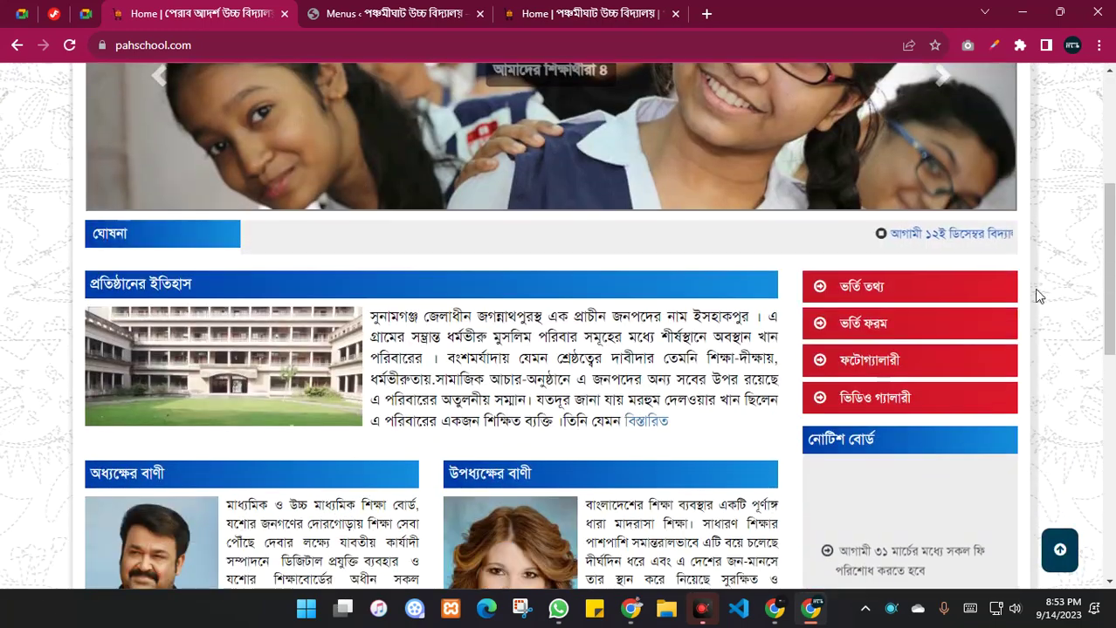
scroll(863, 399, down, 5)
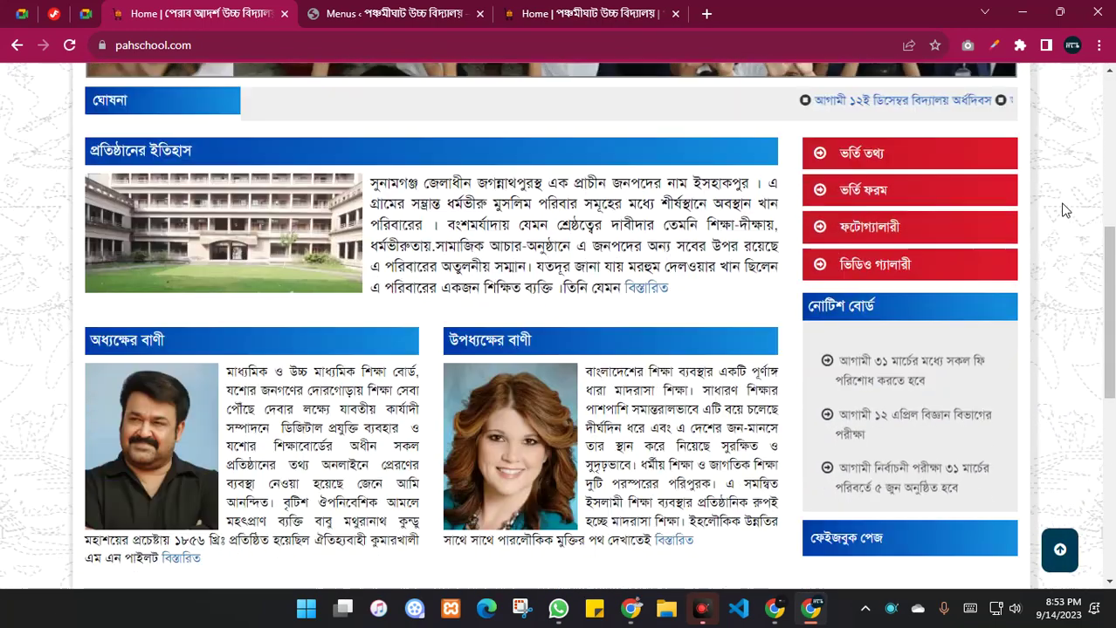
scroll(961, 394, down, 1)
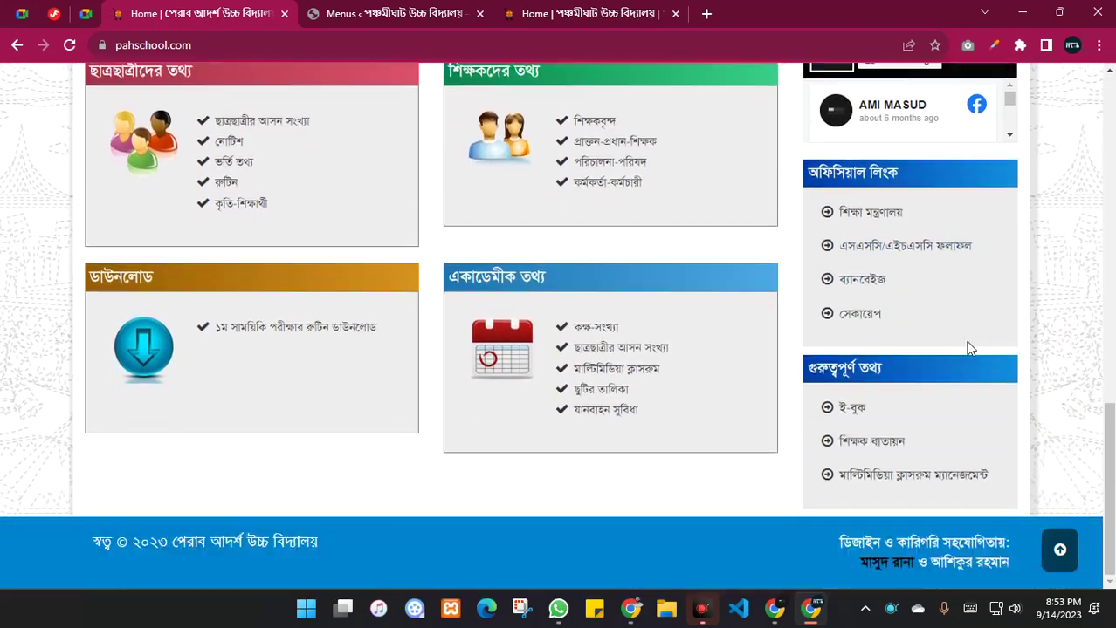
scroll(875, 425, up, 4)
scroll(669, 381, down, 2)
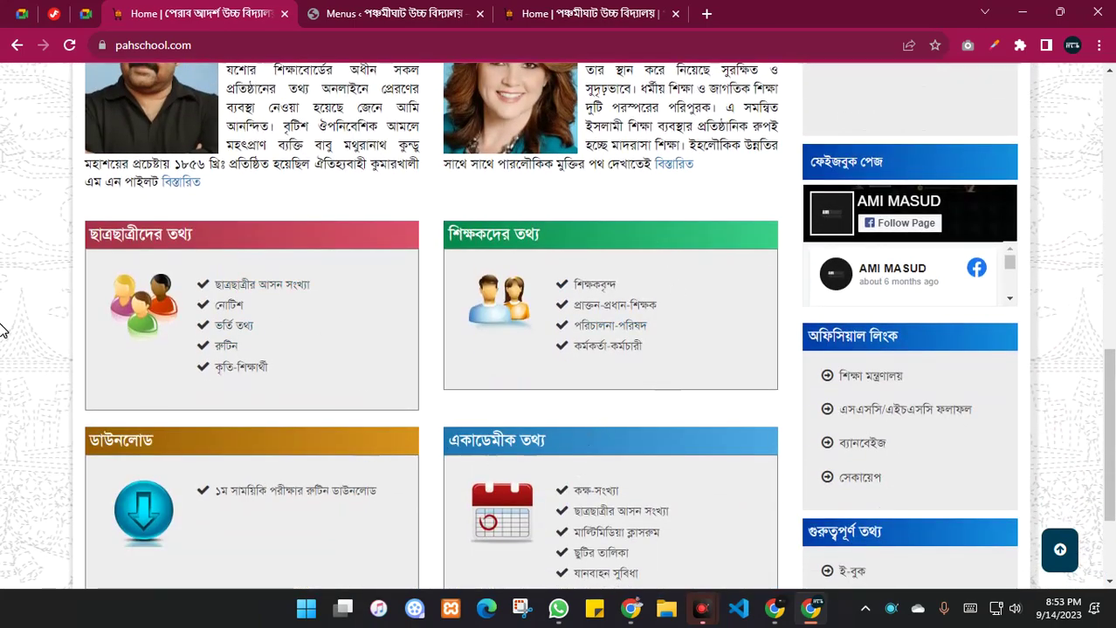
scroll(4, 331, up, 8)
click(369, 9)
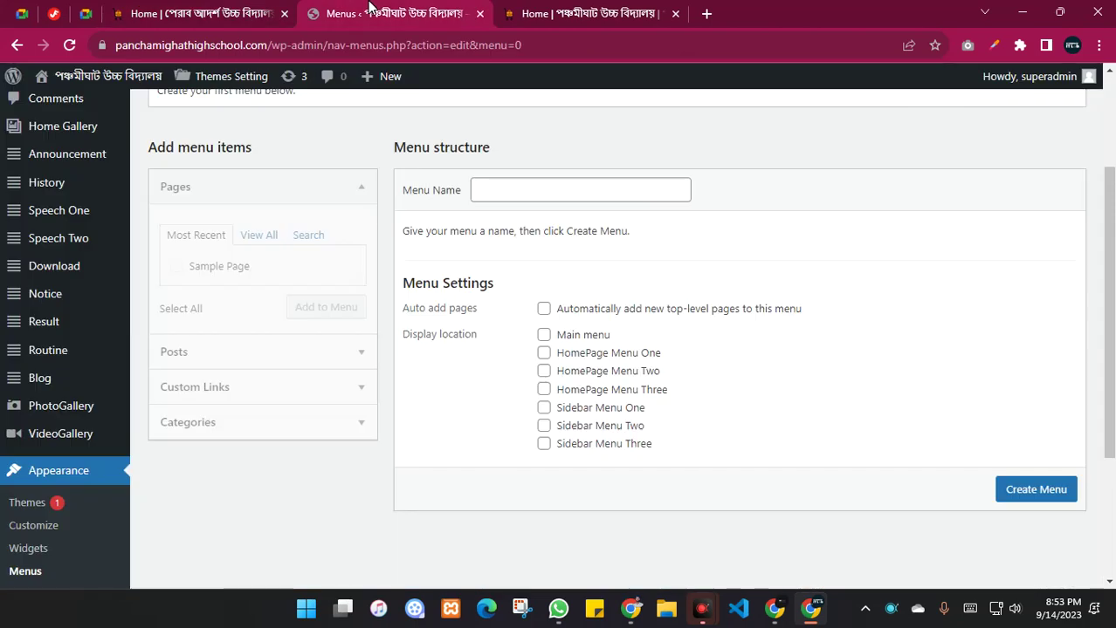
- Create a menu named "Main Menu" and assign it to the Main menu display location
click(549, 194)
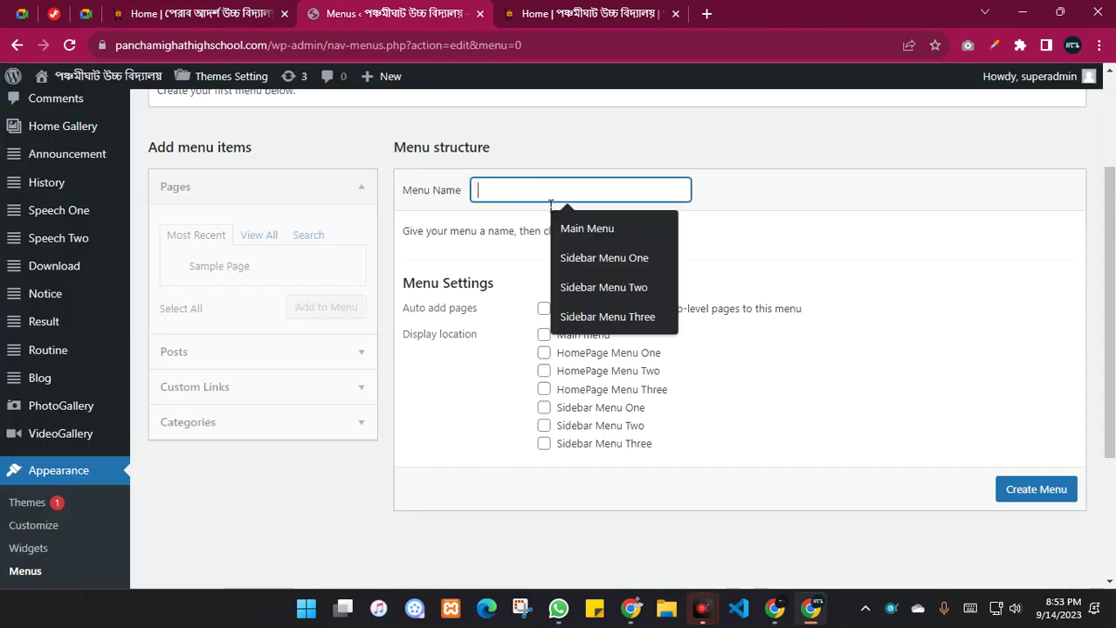
click(608, 227)
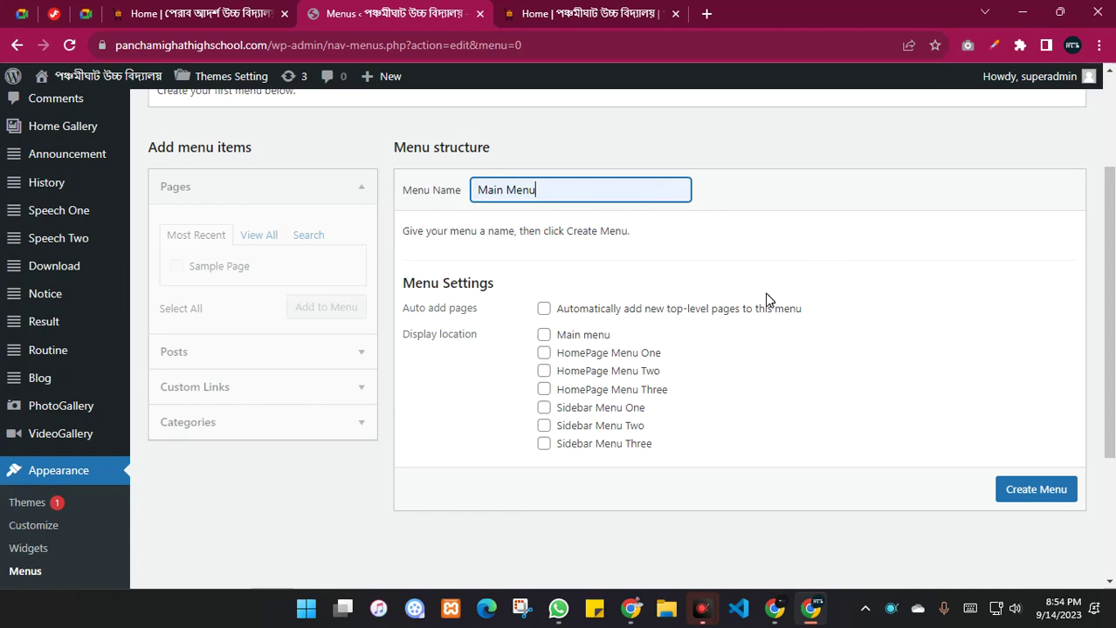
click(551, 337)
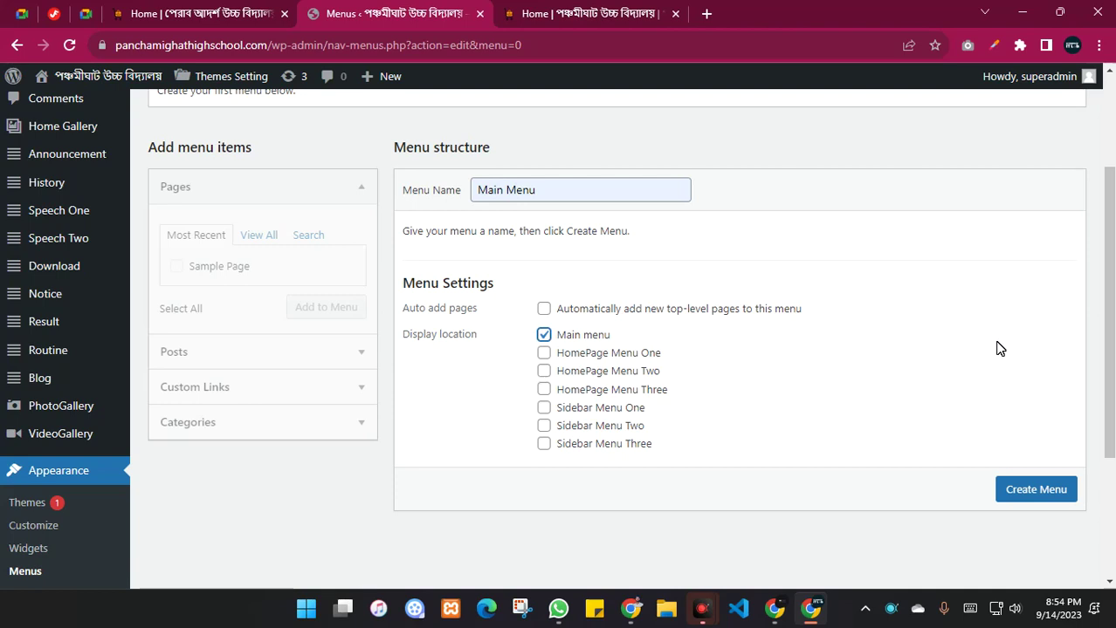
click(1053, 497)
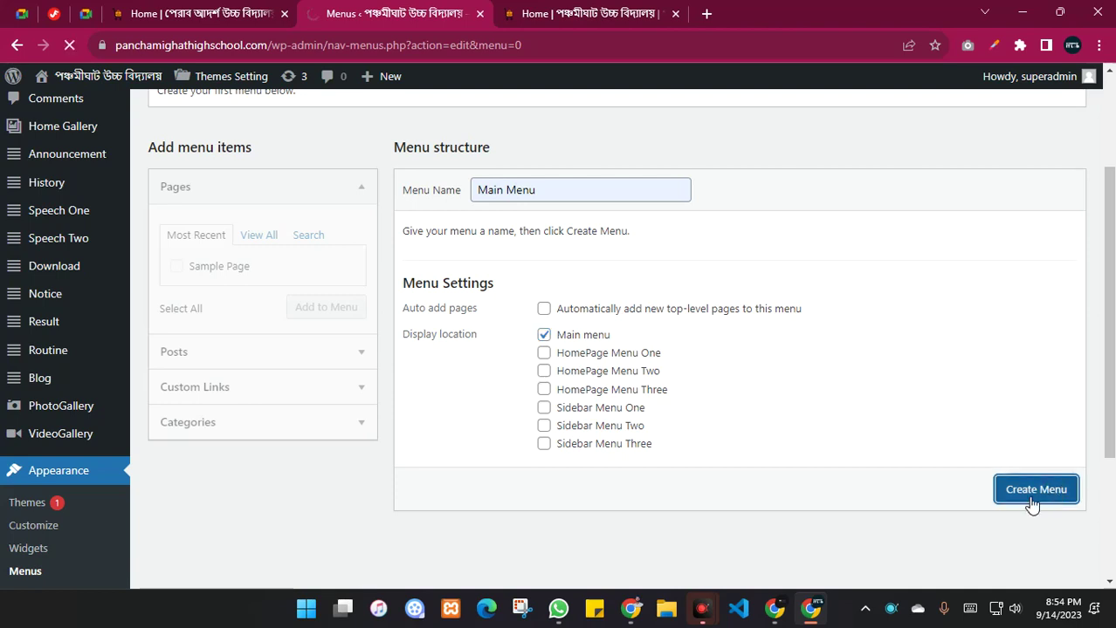
- Display the complete list of categories available for adding to the Main Menu
scroll(839, 444, down, 3)
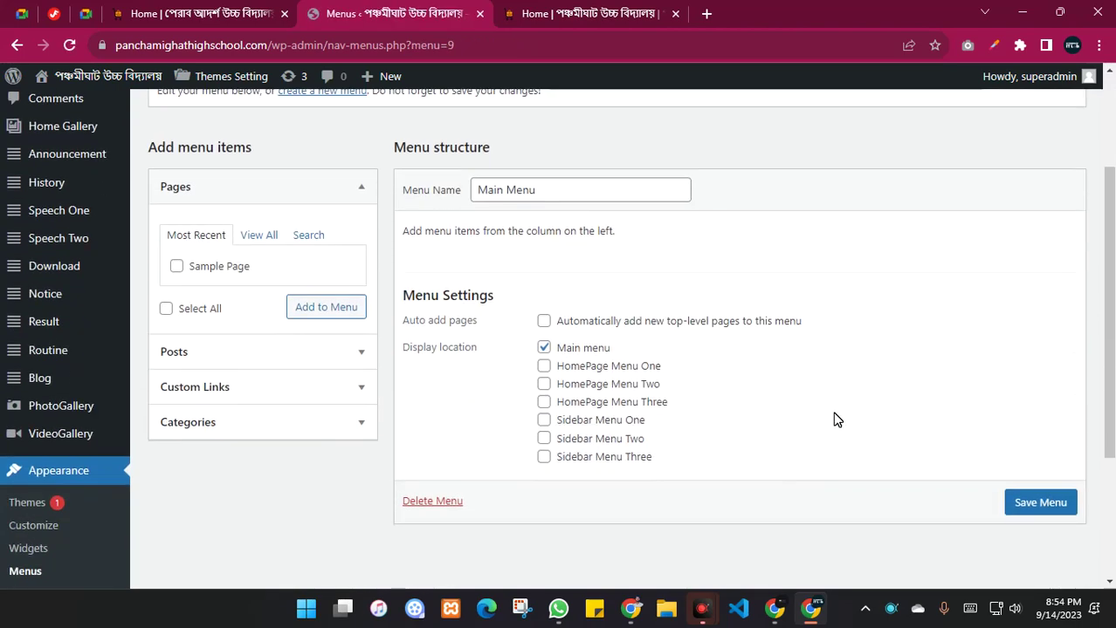
click(363, 425)
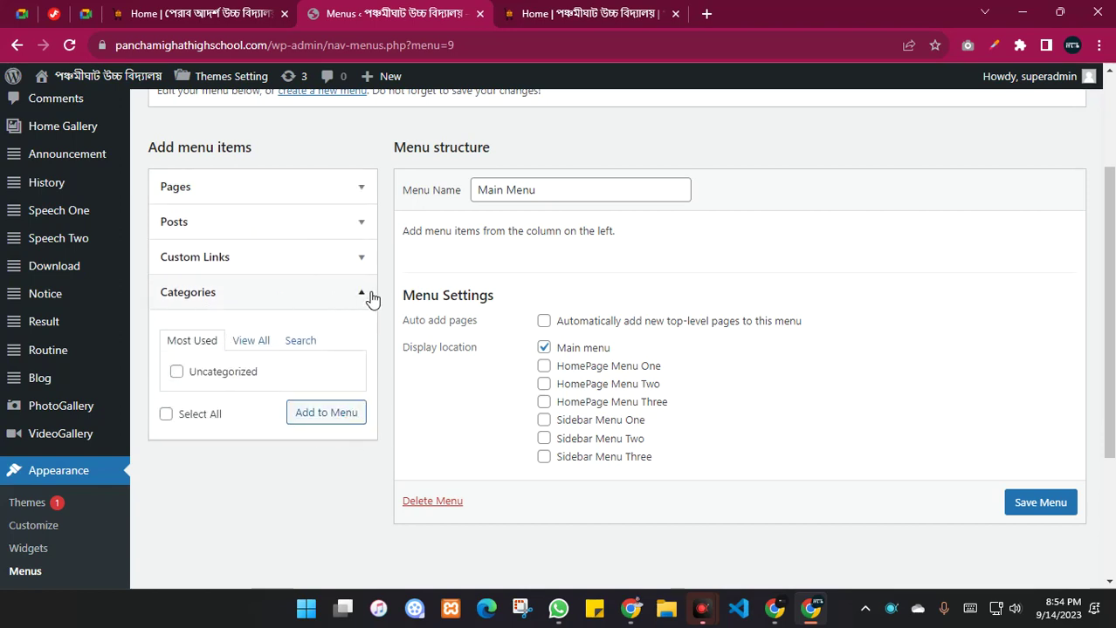
click(255, 347)
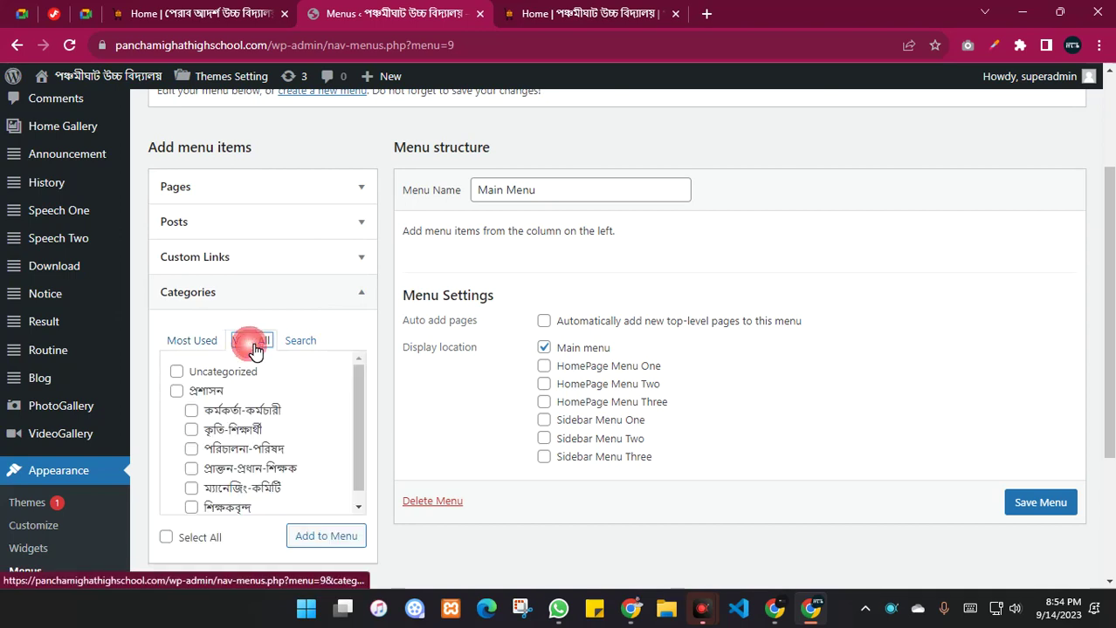
click(363, 294)
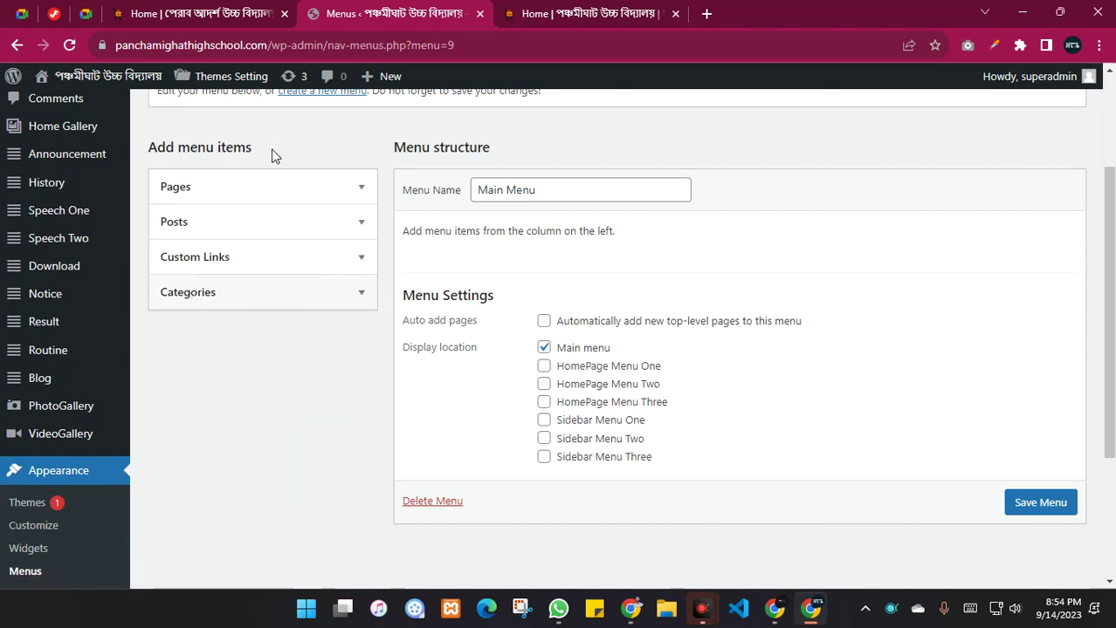
click(364, 299)
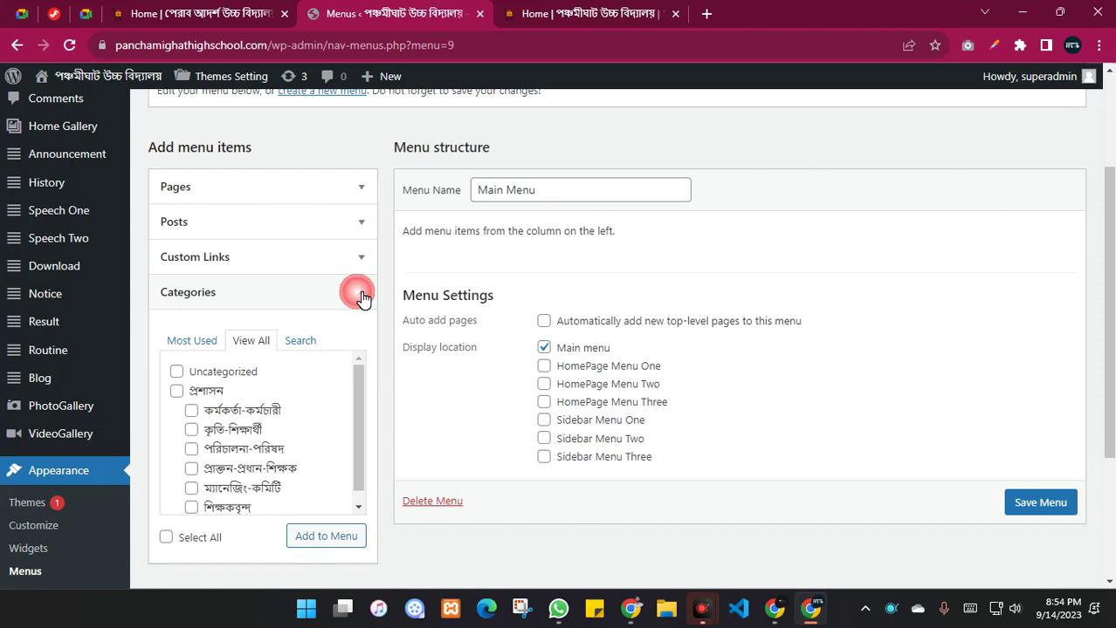
click(190, 341)
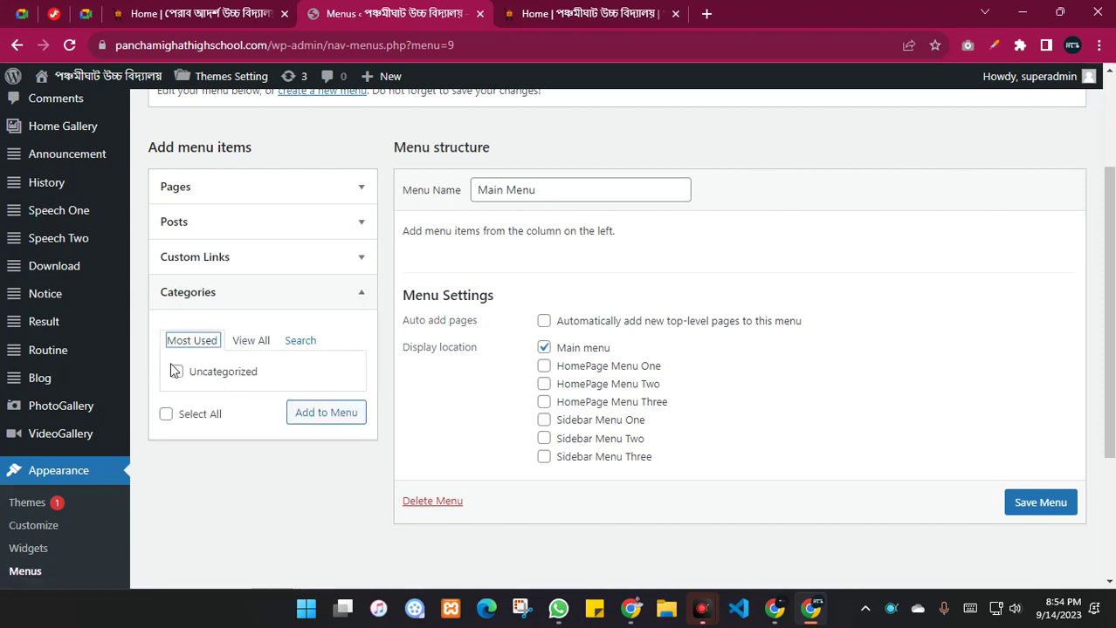
click(250, 345)
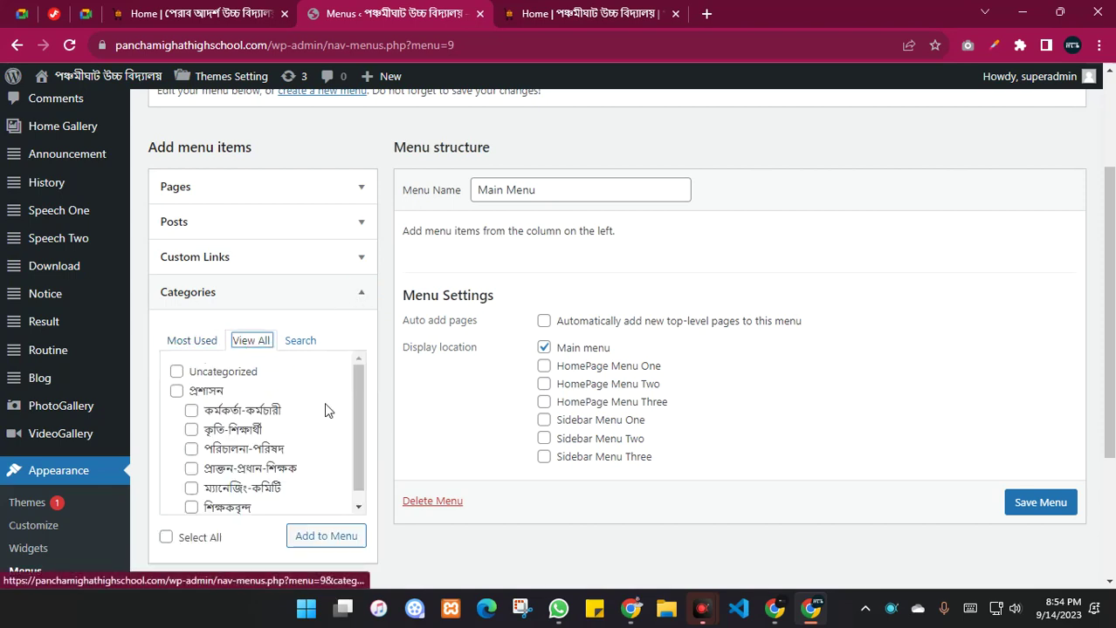
scroll(333, 400, down, 1)
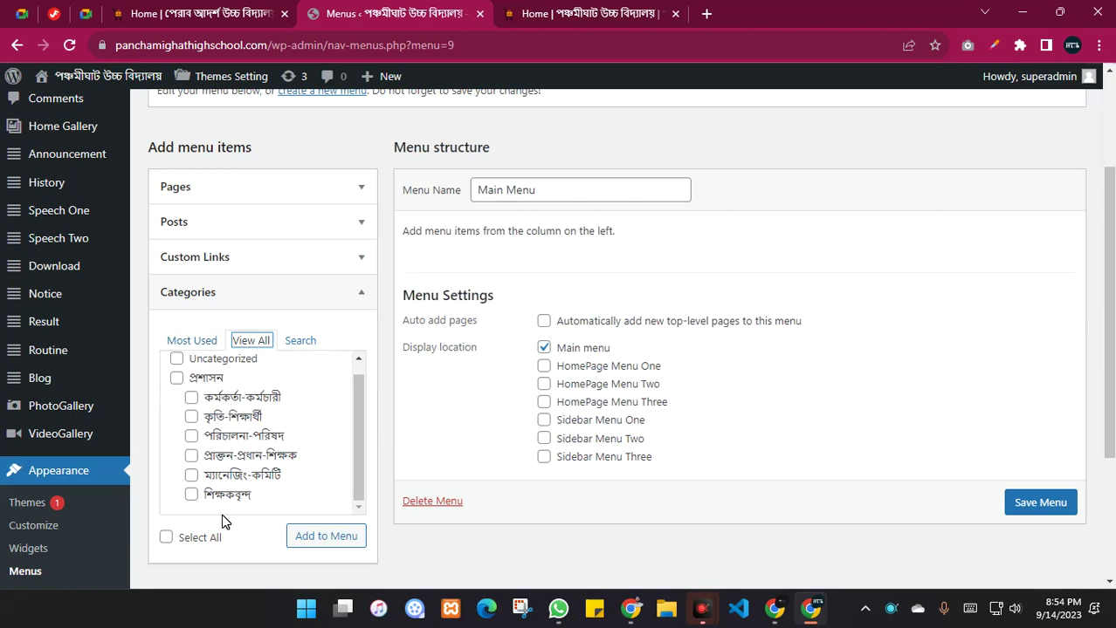
- Add the প্রশাসন category and all six of its subcategories to the Main Menu
click(176, 378)
click(191, 397)
click(191, 417)
click(191, 436)
click(192, 453)
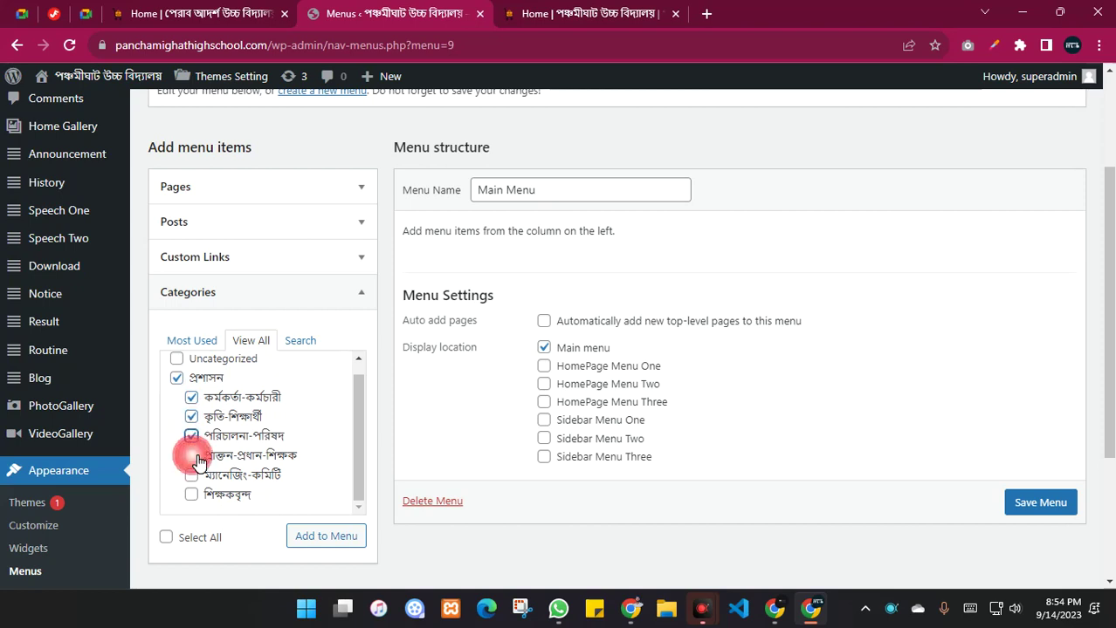
click(192, 495)
click(323, 538)
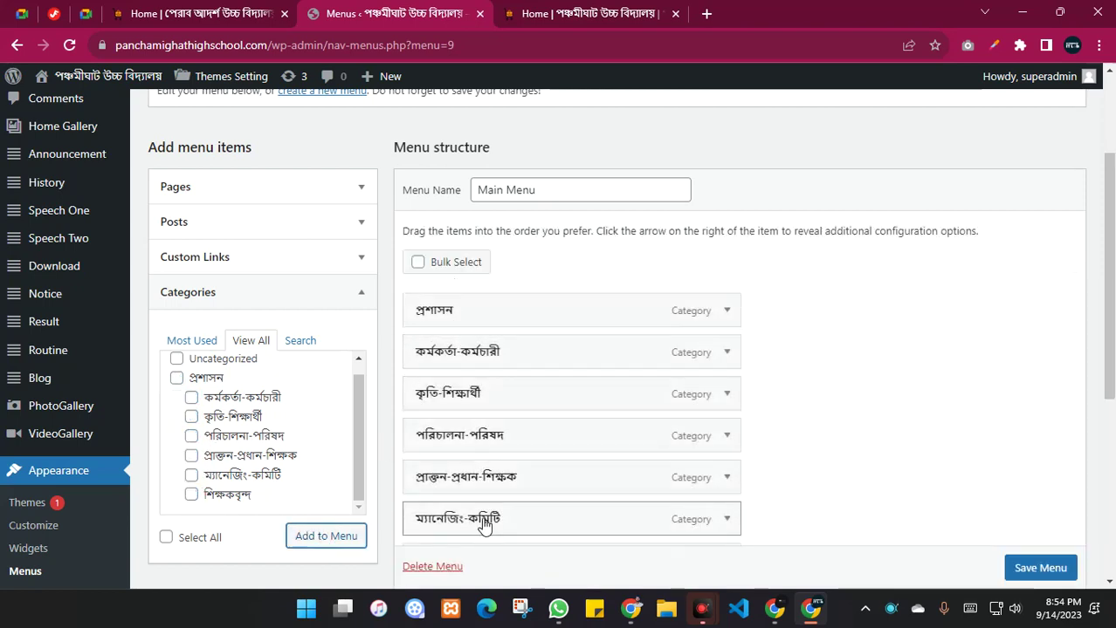
- Check the item order of the প্রশাসন submenu on the reference site and return to the menu editor
scroll(485, 523, down, 2)
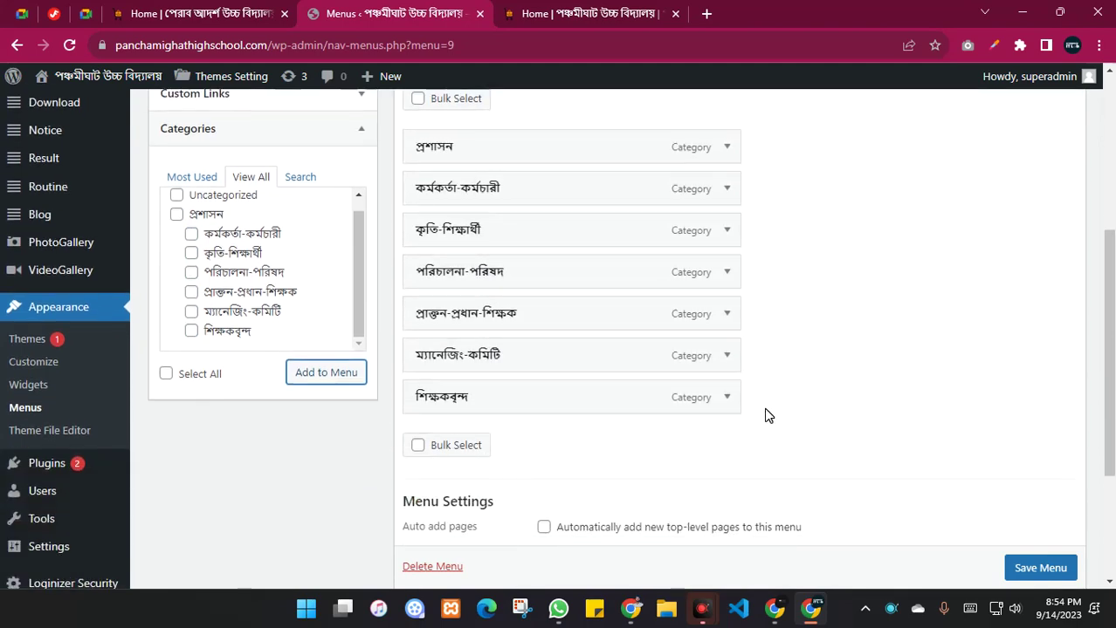
click(218, 13)
mouse_move(207, 229)
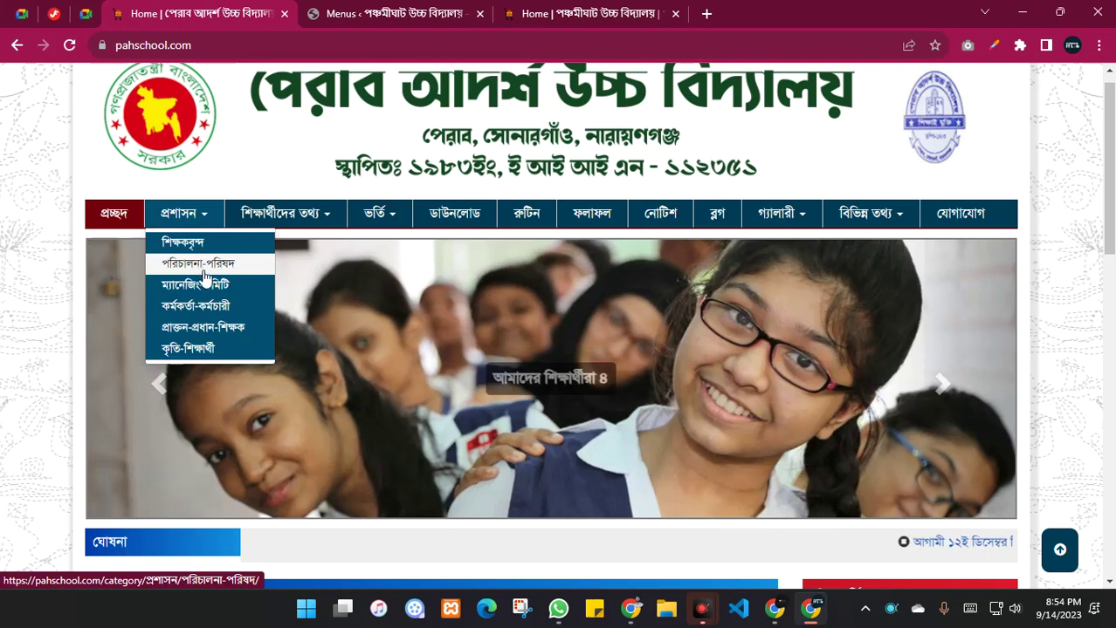
click(394, 13)
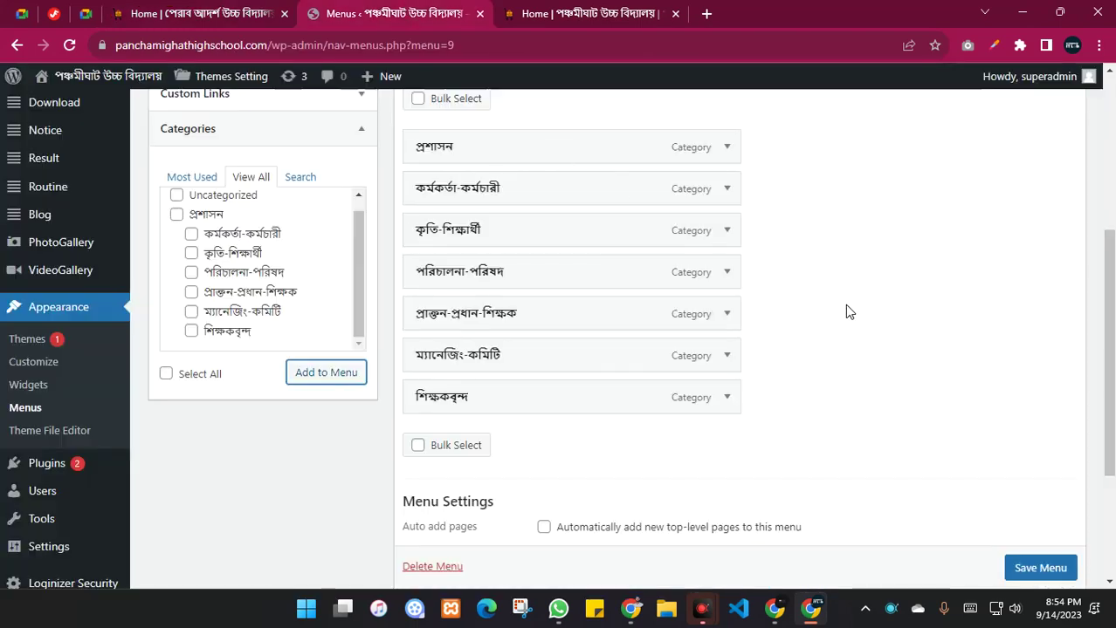
- Nest শিক্ষকবৃন্দ, পরিচালনা-পরিষদ, ম্যানেজিং-কমিটি, কর্মকর্তা-কর্মচারী, প্রাক্তন-প্রধান-শিক্ষক and কৃতি-শিক্ষার্থী in that order under প্রশাসন and save the Main Menu
drag(481, 407, 506, 189)
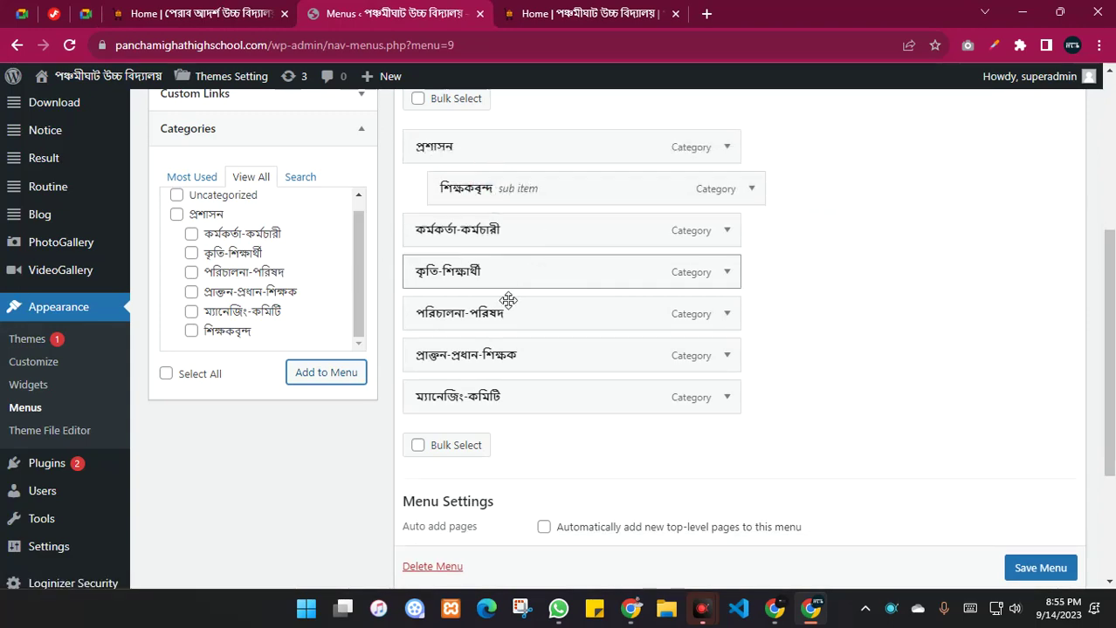
drag(475, 403, 511, 242)
drag(511, 364, 506, 244)
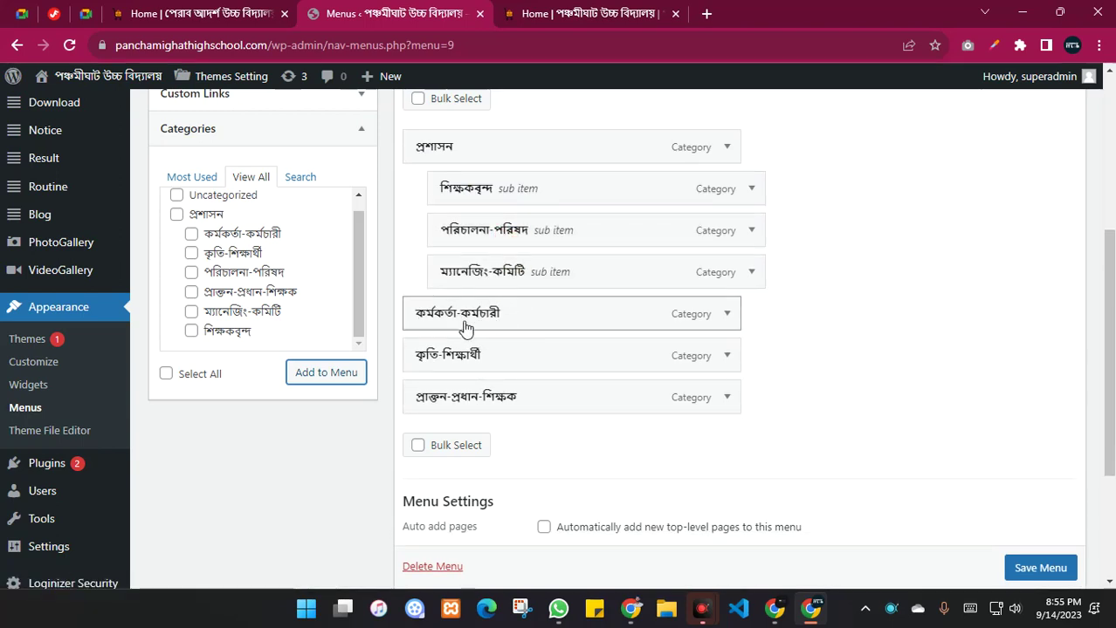
drag(464, 322, 498, 323)
drag(466, 407, 499, 362)
mouse_move(435, 399)
mouse_down()
mouse_move(462, 399)
mouse_move(446, 394)
mouse_up()
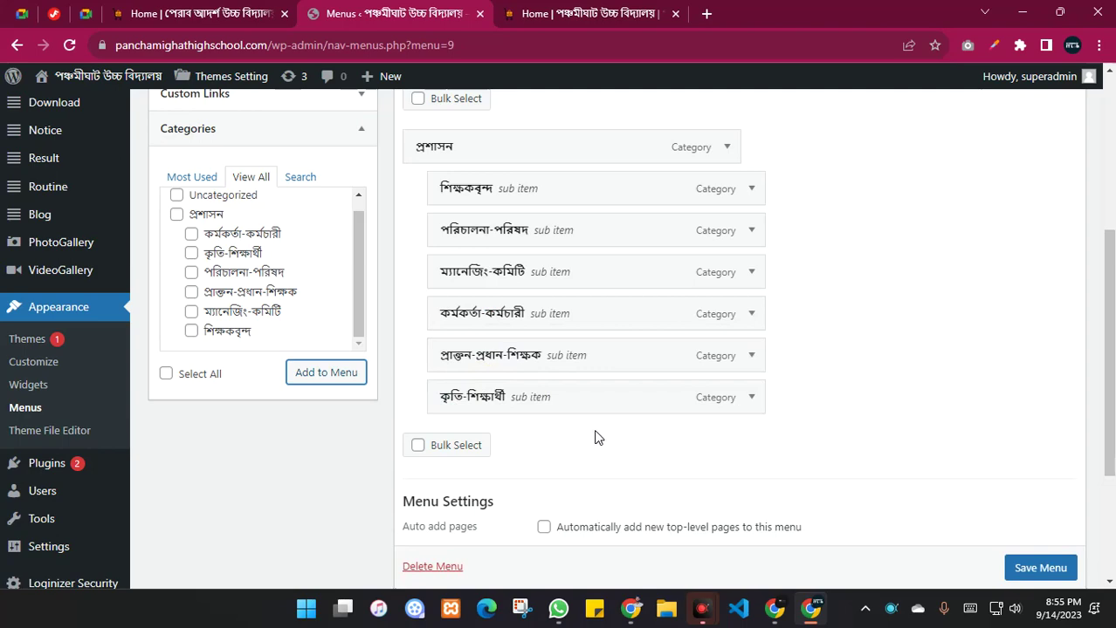
scroll(1025, 558, down, 1)
click(1037, 569)
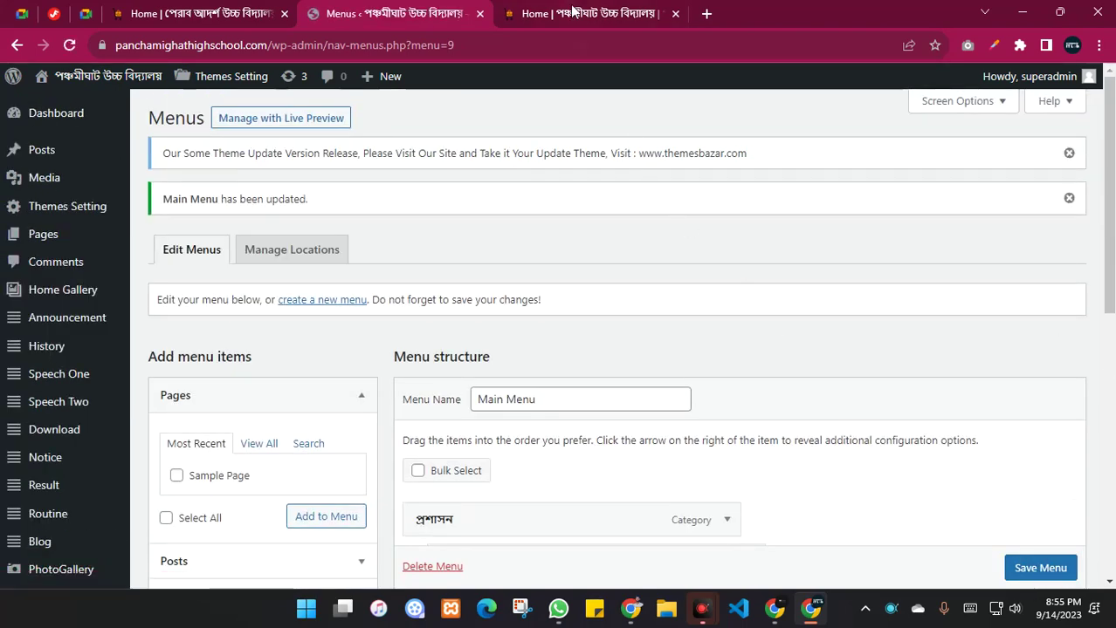
- Reload the panchamighathighschool.com homepage, check its প্রশাসন submenu and compare it with the reference site's navigation menu
click(568, 14)
key(F5)
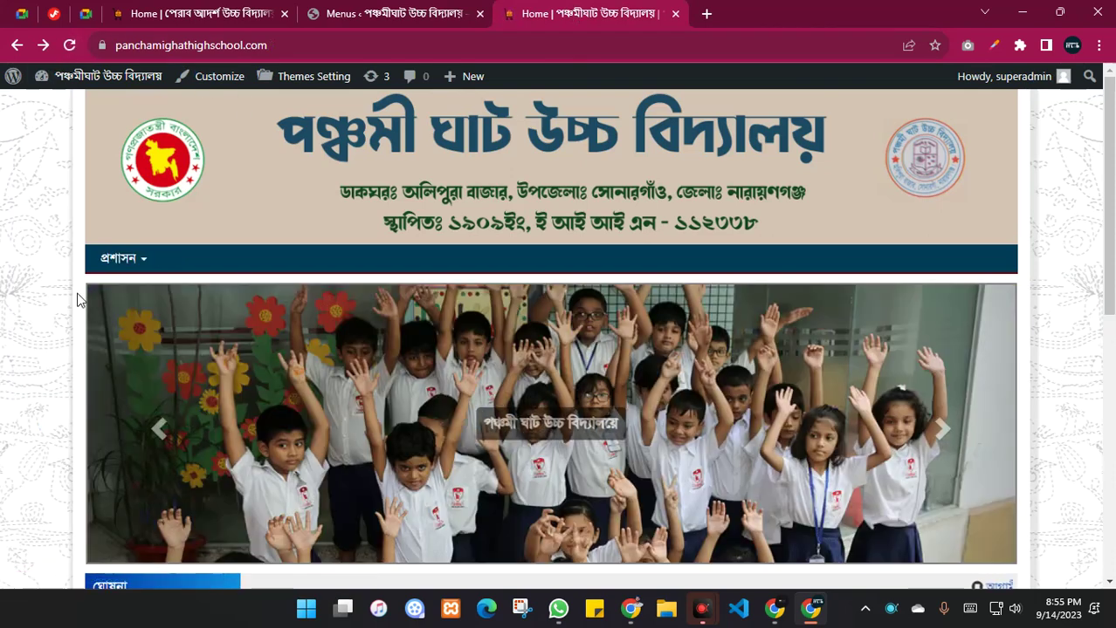
click(153, 266)
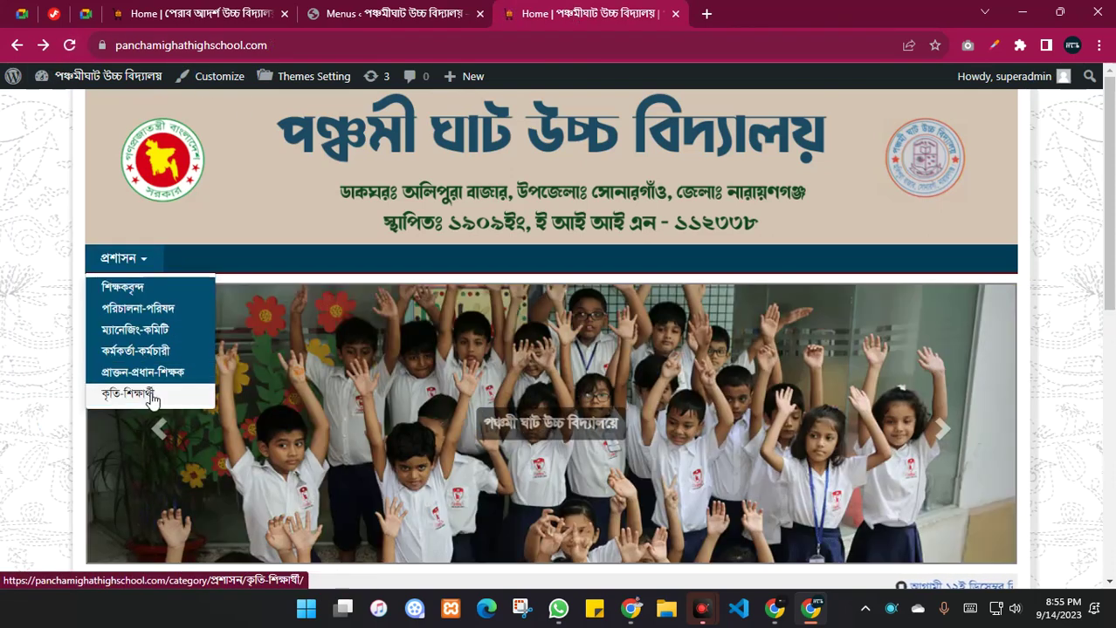
click(190, 13)
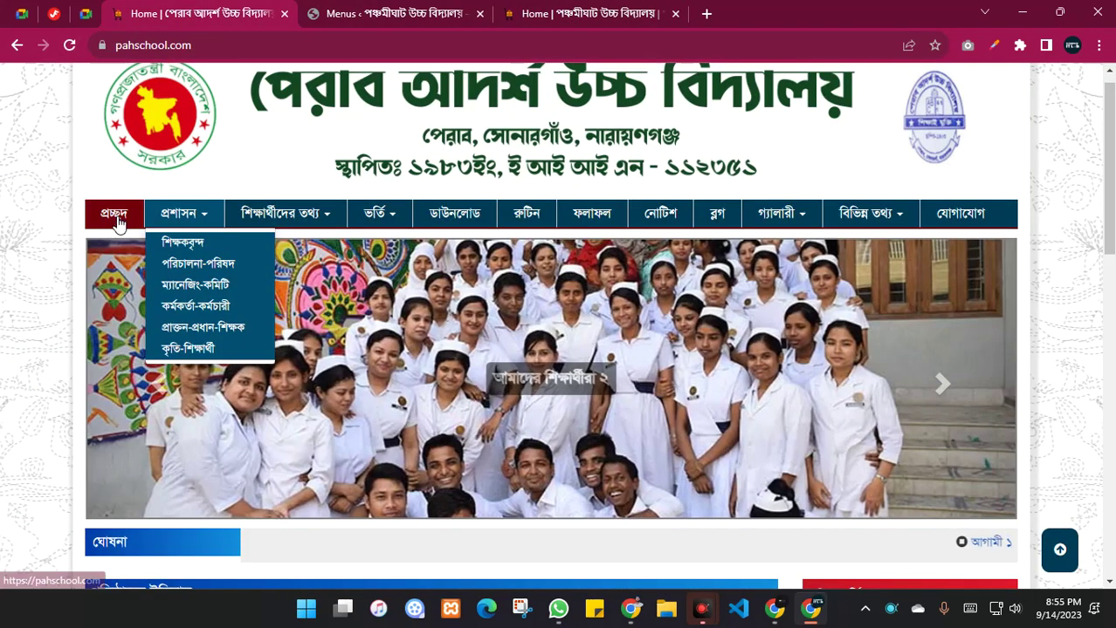
- Add the Home page from the full list of pages to the Main Menu
click(587, 13)
click(408, 10)
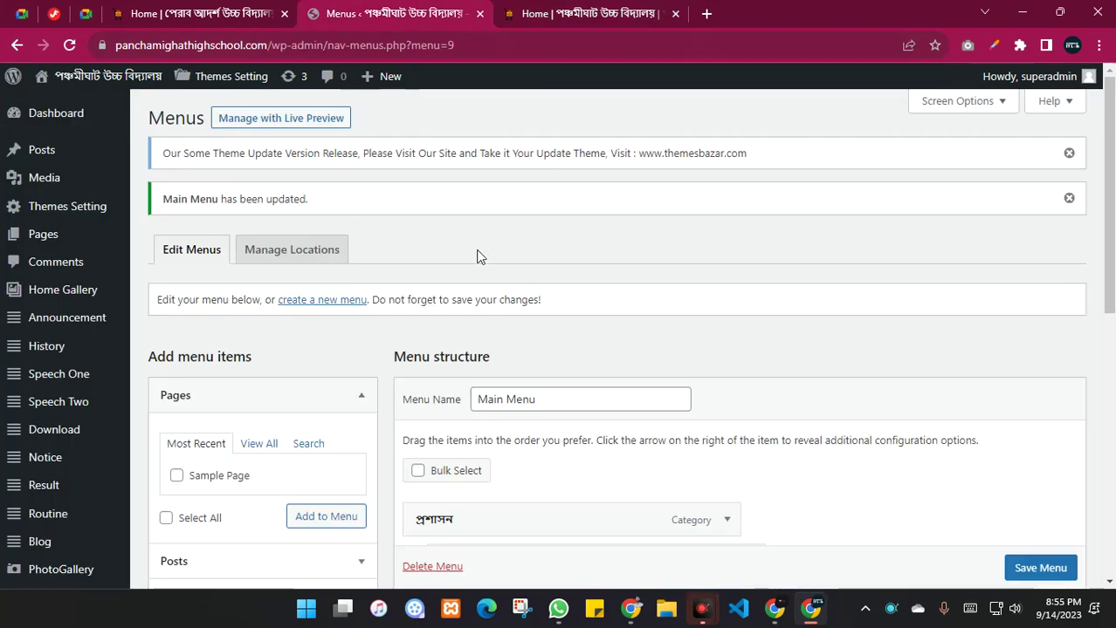
scroll(432, 241, down, 3)
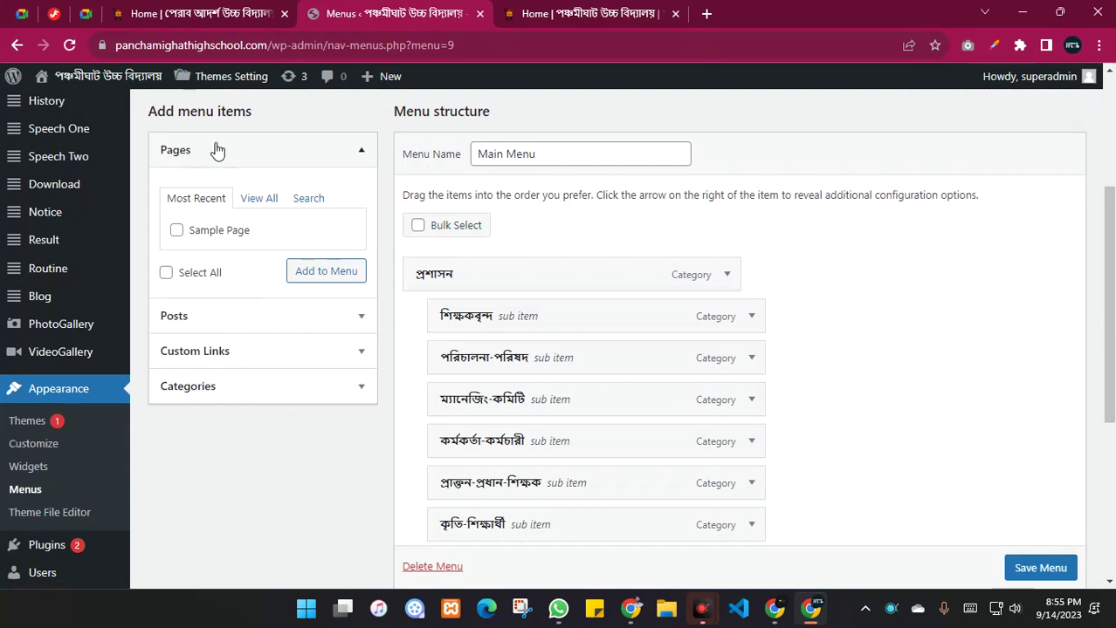
click(265, 200)
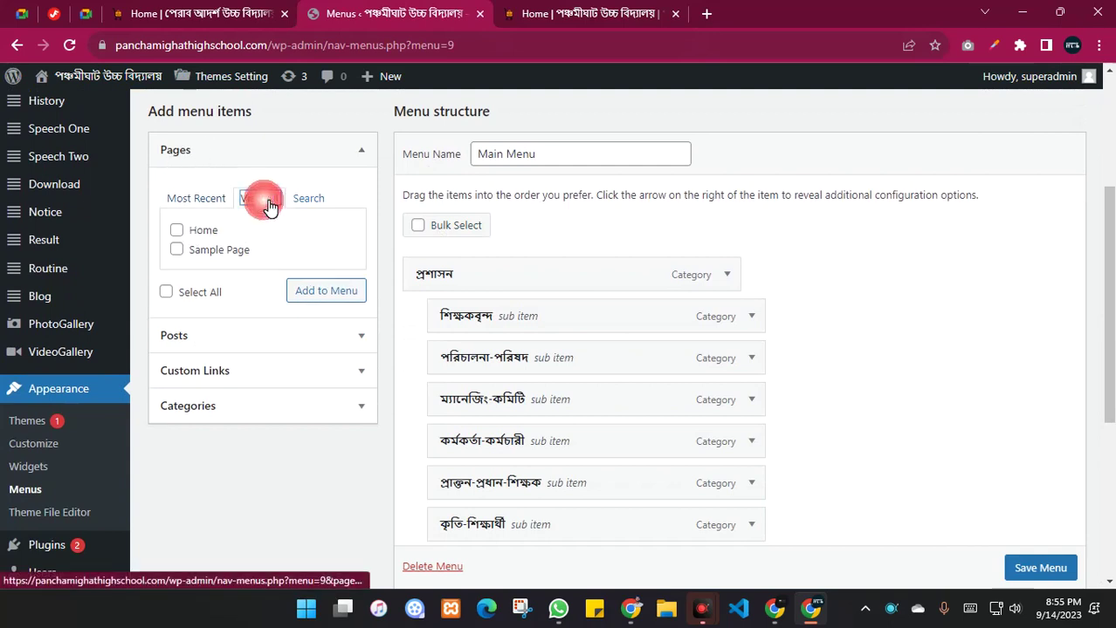
click(178, 231)
click(319, 289)
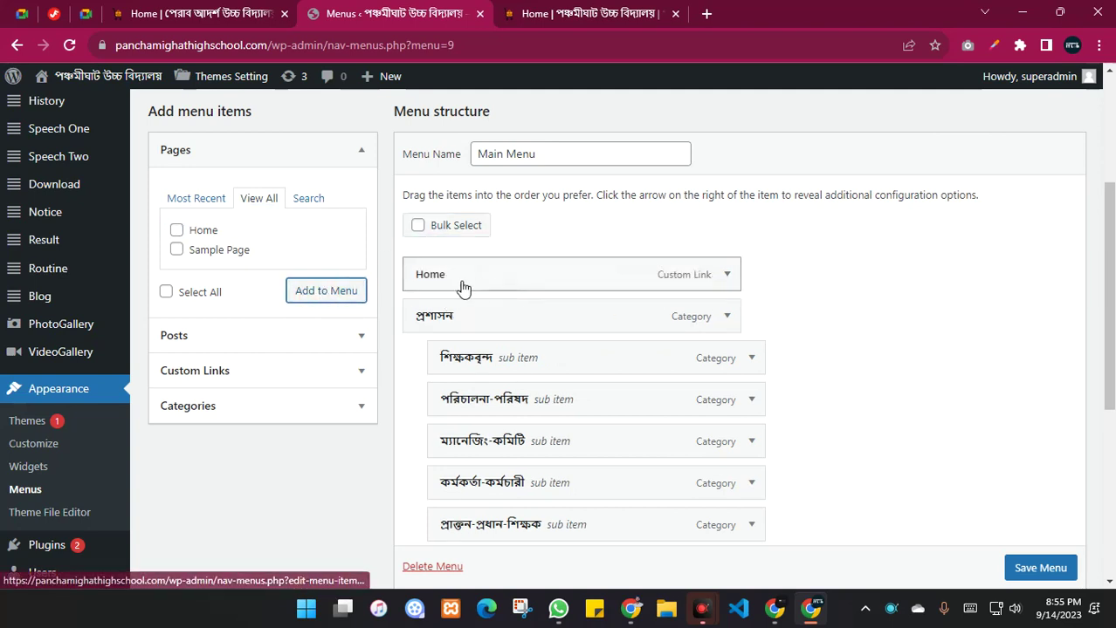
- Set the Home menu item's navigation label to হোম and save the Main Menu
click(731, 280)
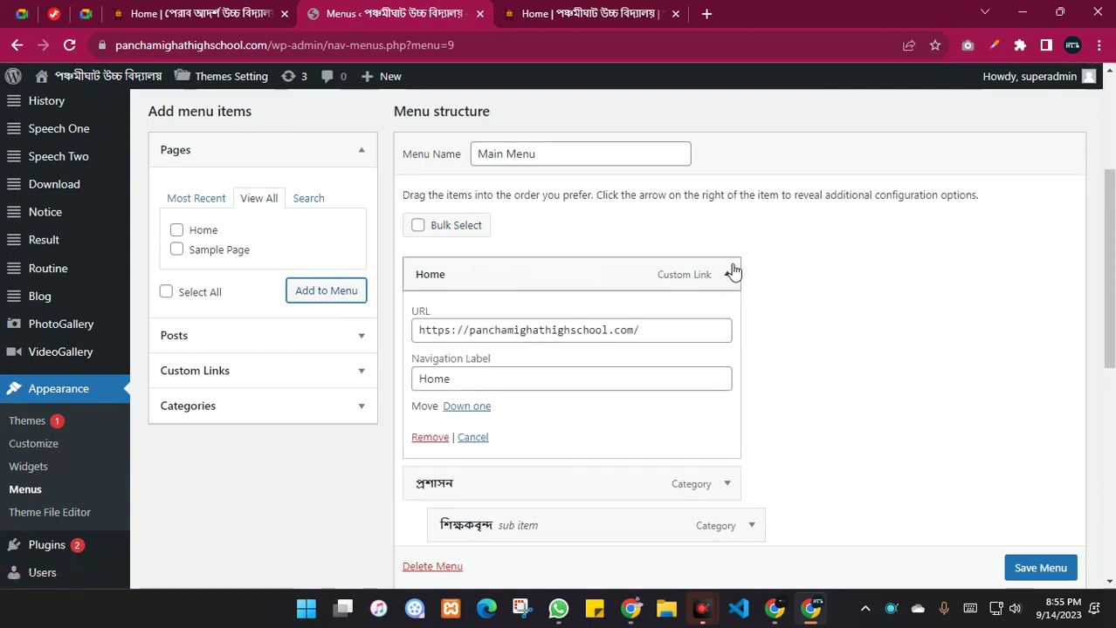
click(731, 279)
click(731, 280)
drag(488, 384, 421, 384)
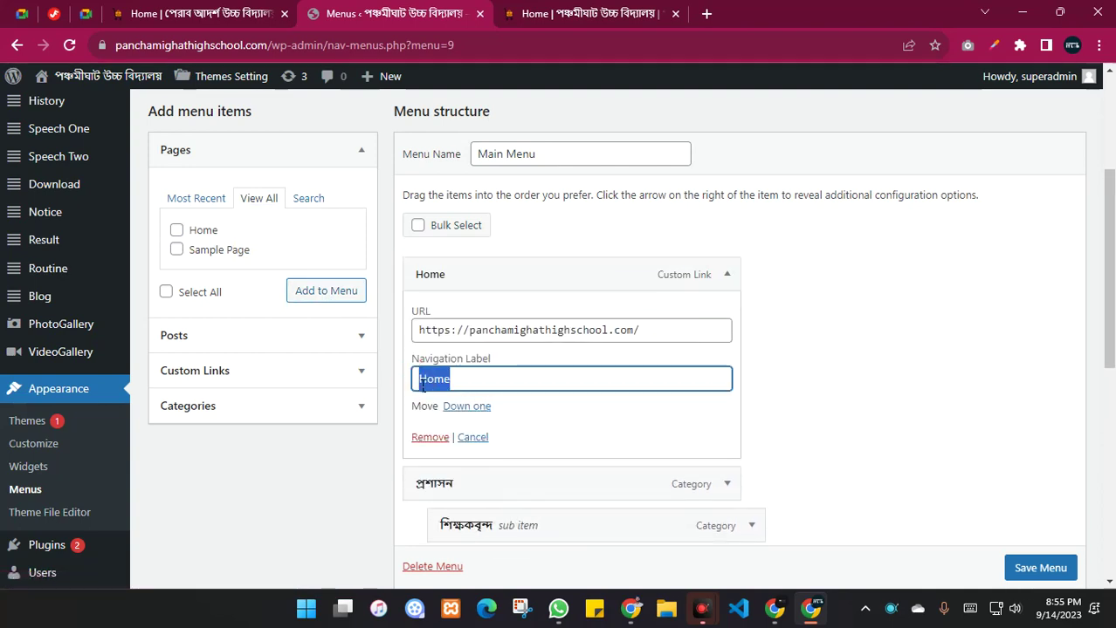
text(hOm)
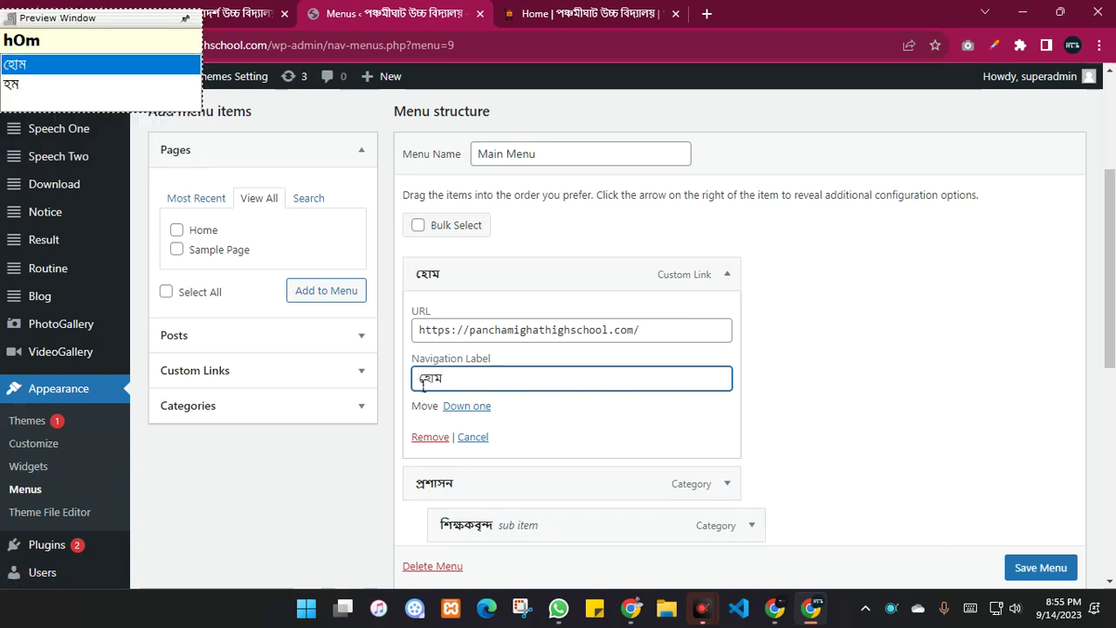
key(Return)
click(728, 276)
click(727, 275)
click(728, 276)
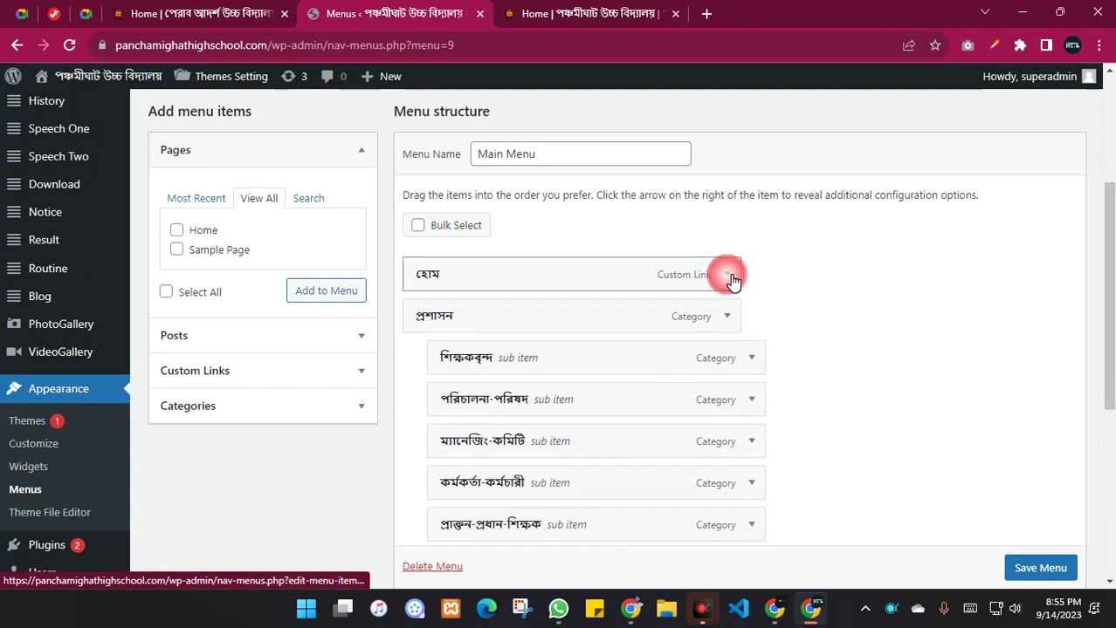
scroll(1051, 577, down, 1)
click(1039, 568)
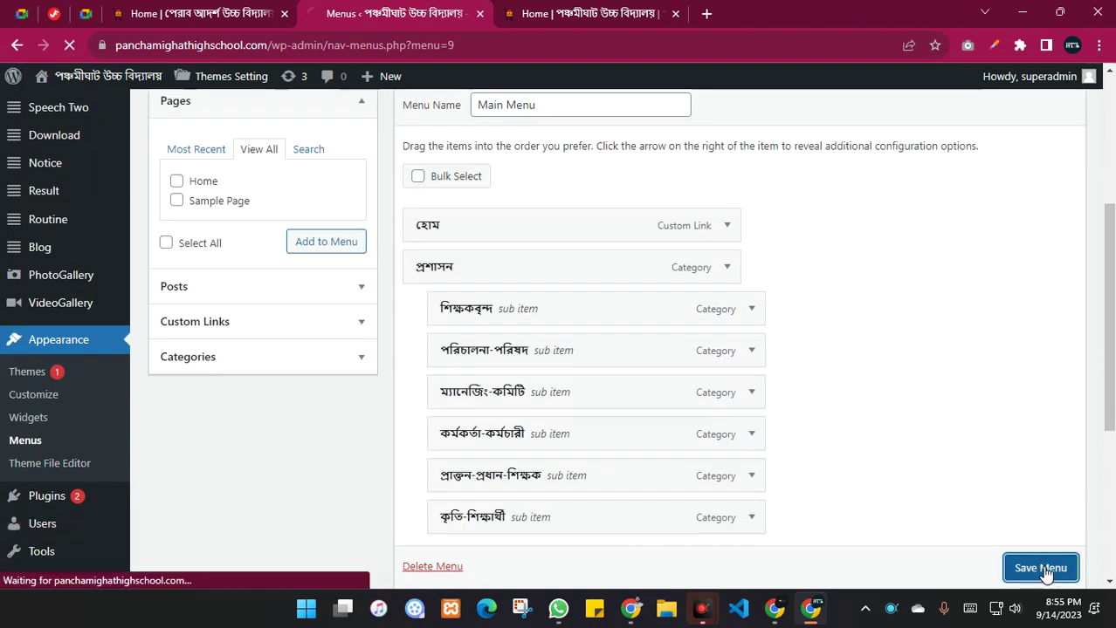
- Reload the panchamighathighschool.com homepage and check the হোম item and প্রশাসন submenu in its navigation
click(618, 7)
click(69, 44)
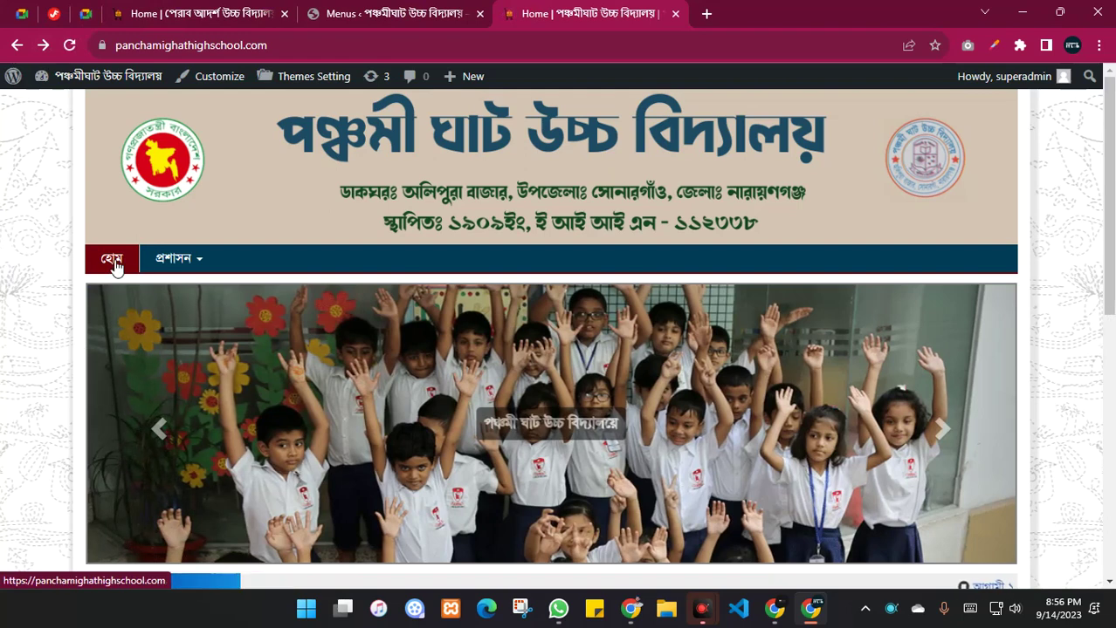
click(187, 260)
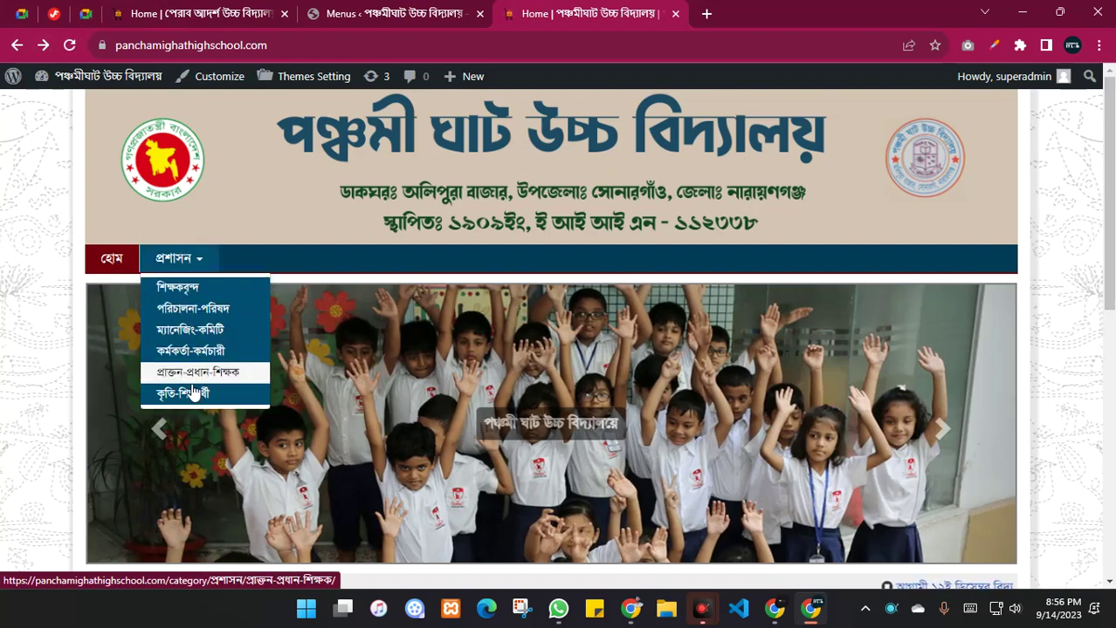
click(218, 132)
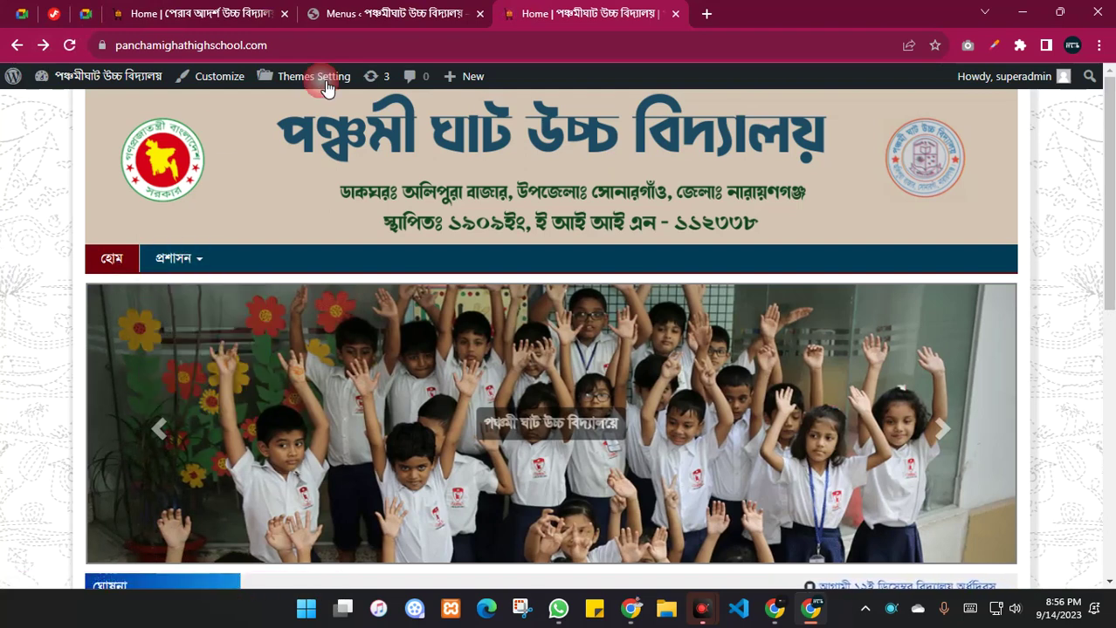
- Check the items of the শিক্ষার্থীদের তথ্য submenu on the reference site pahschool.com
click(379, 10)
click(175, 9)
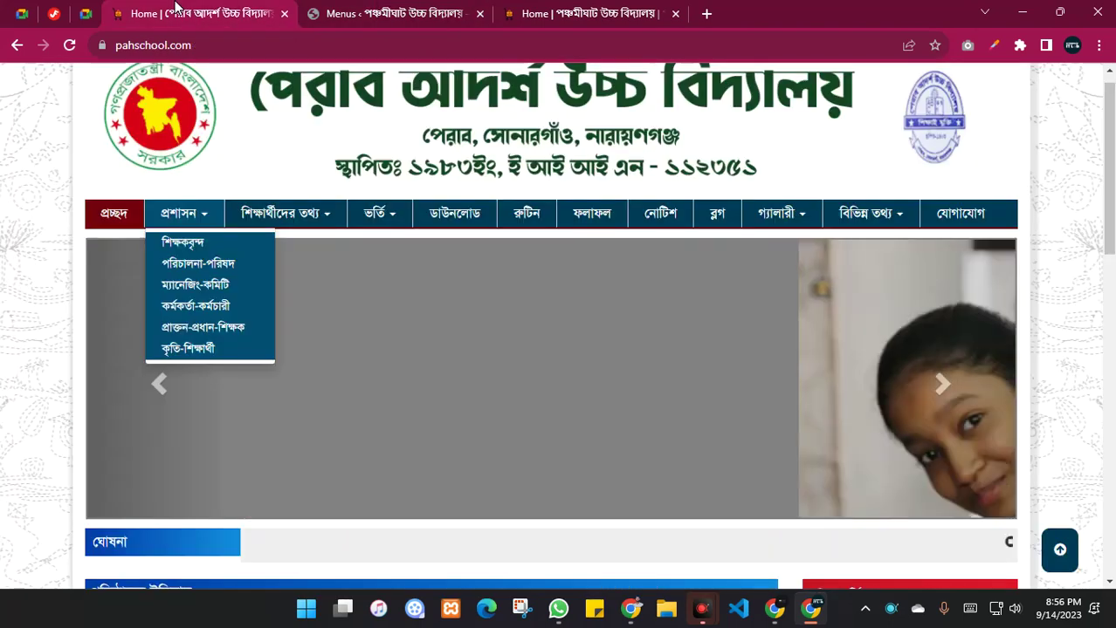
mouse_move(326, 223)
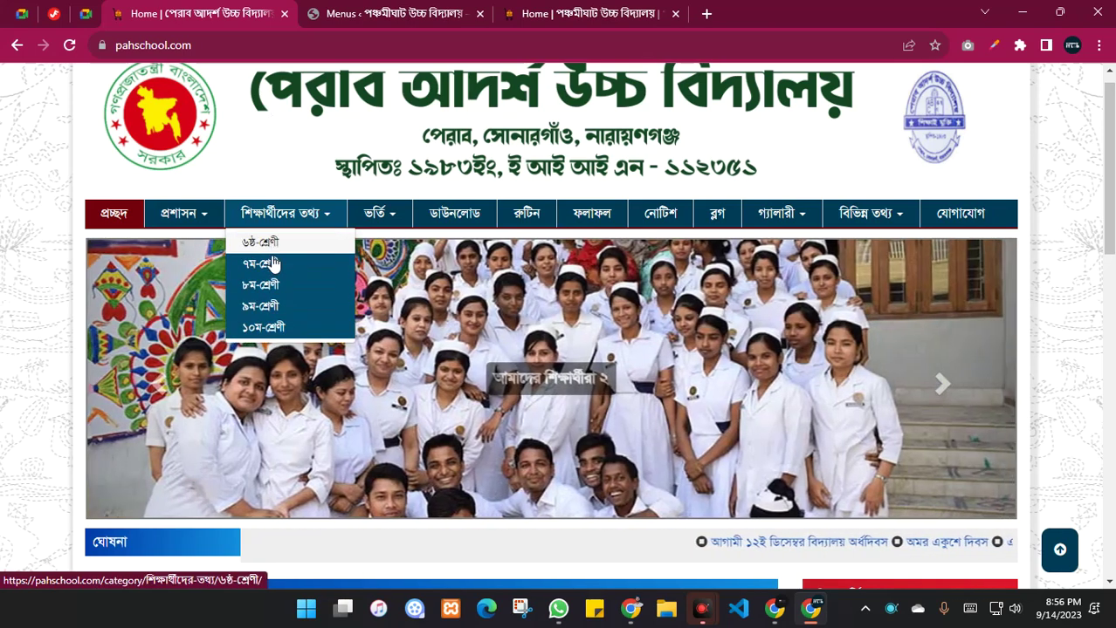
- Open the post categories page of the panchamighathighschool.com admin and review the existing categories
click(404, 9)
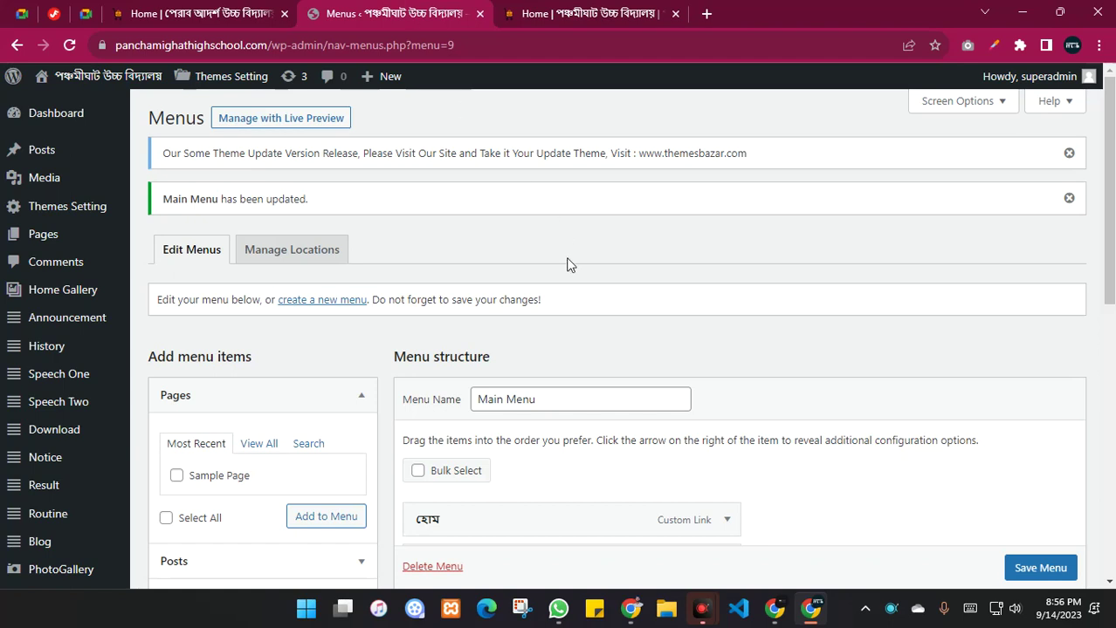
mouse_move(40, 149)
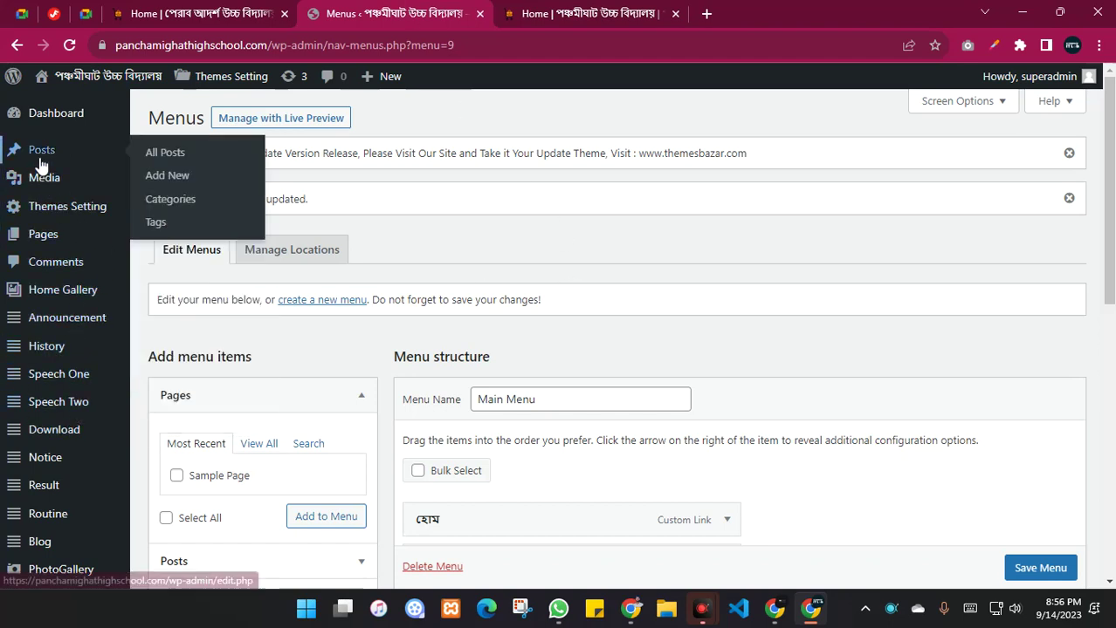
click(162, 202)
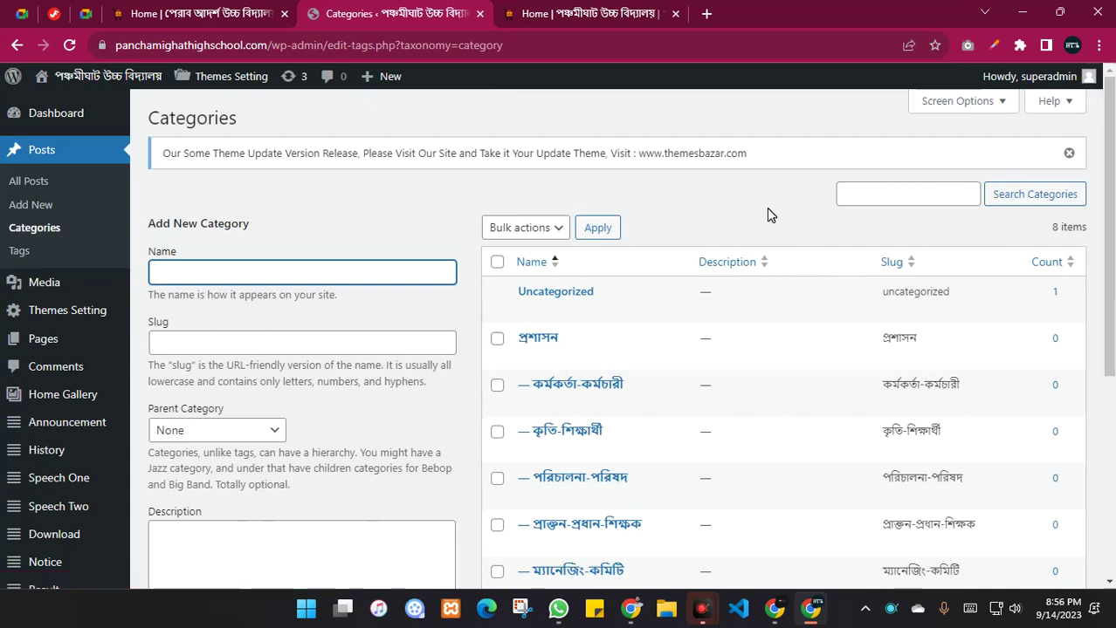
scroll(596, 467, down, 2)
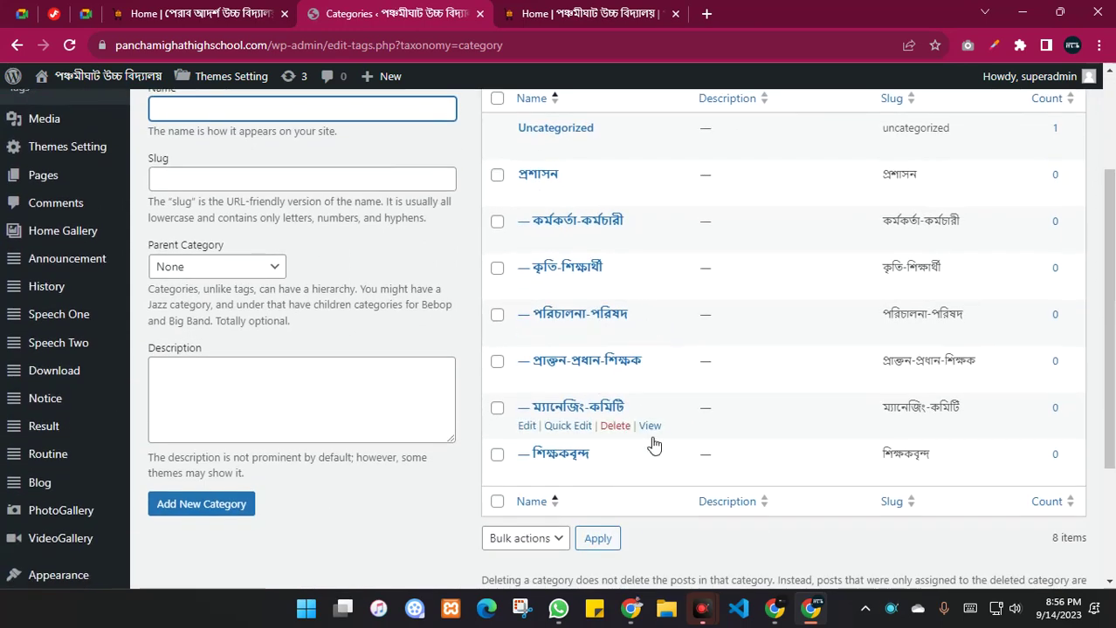
scroll(683, 529, up, 2)
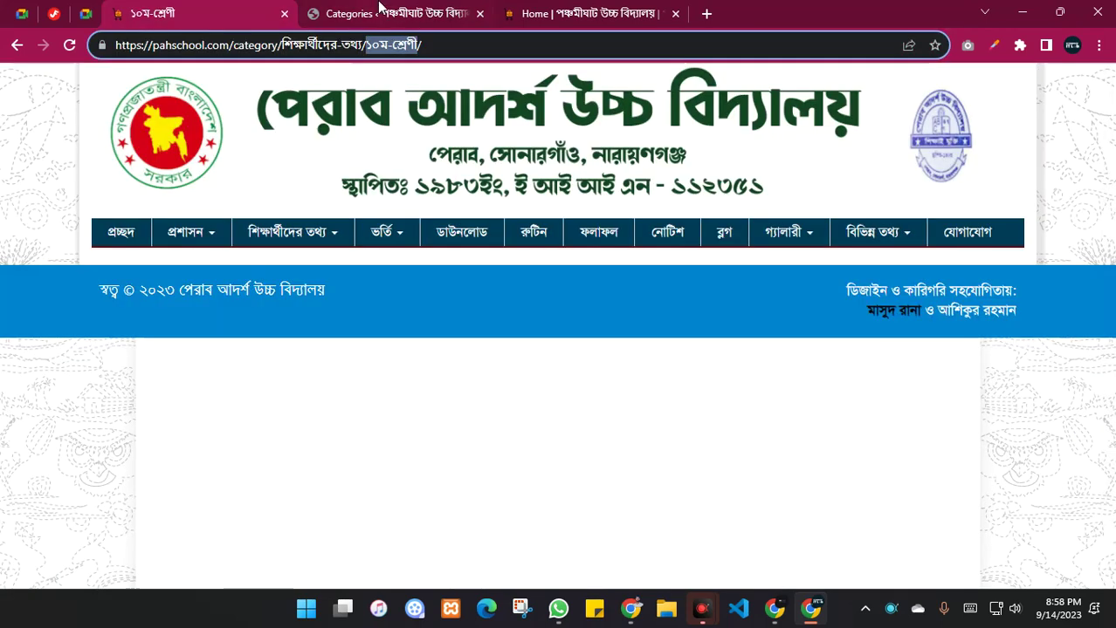
- Duplicate the Categories browser tab and open the Main Menu editor in the copy
click(392, 13)
scroll(367, 334, up, 3)
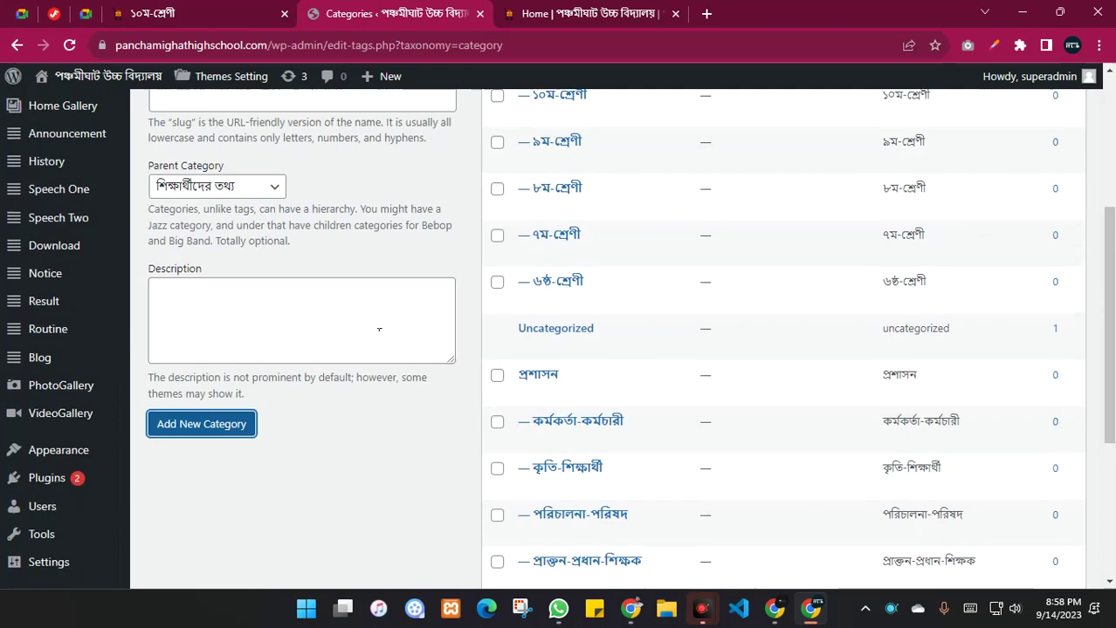
scroll(386, 267, up, 2)
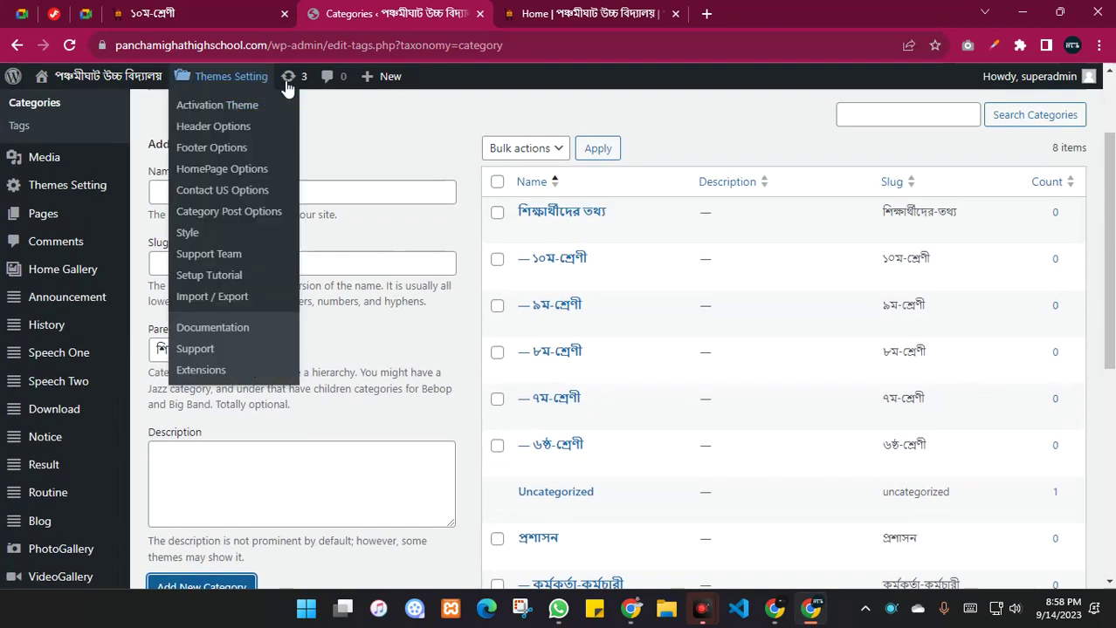
right_click(373, 21)
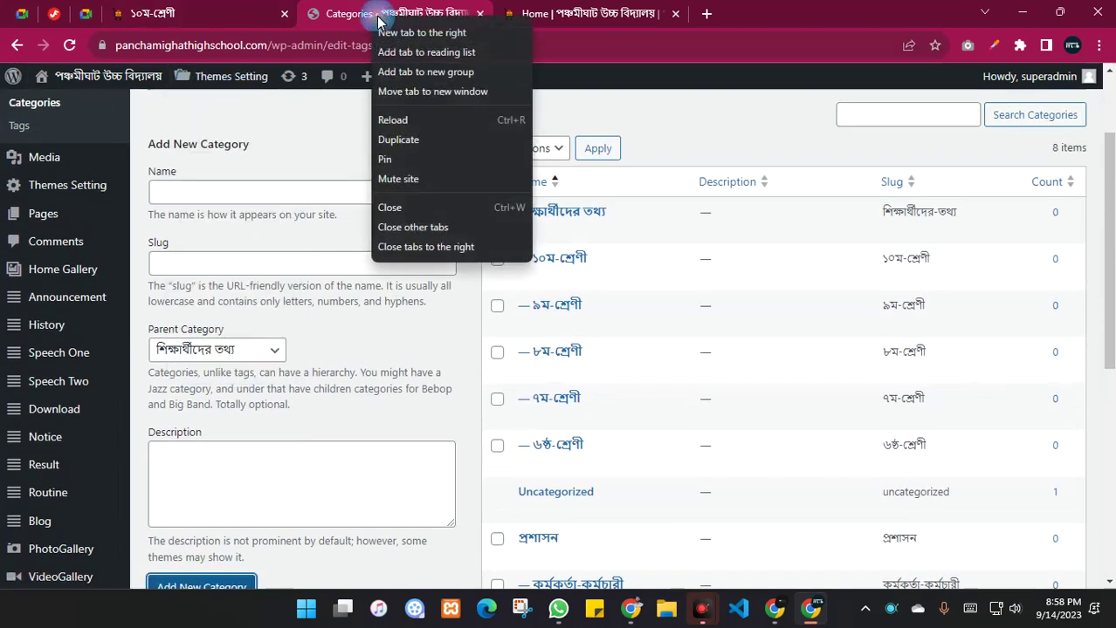
click(422, 140)
click(389, 10)
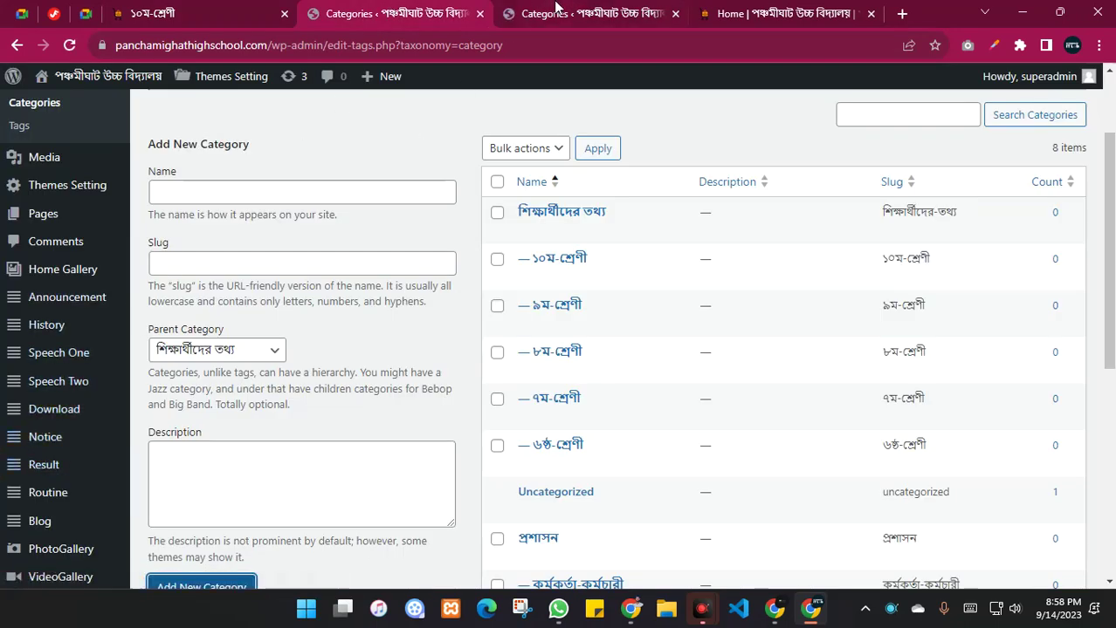
click(524, 12)
scroll(43, 511, down, 3)
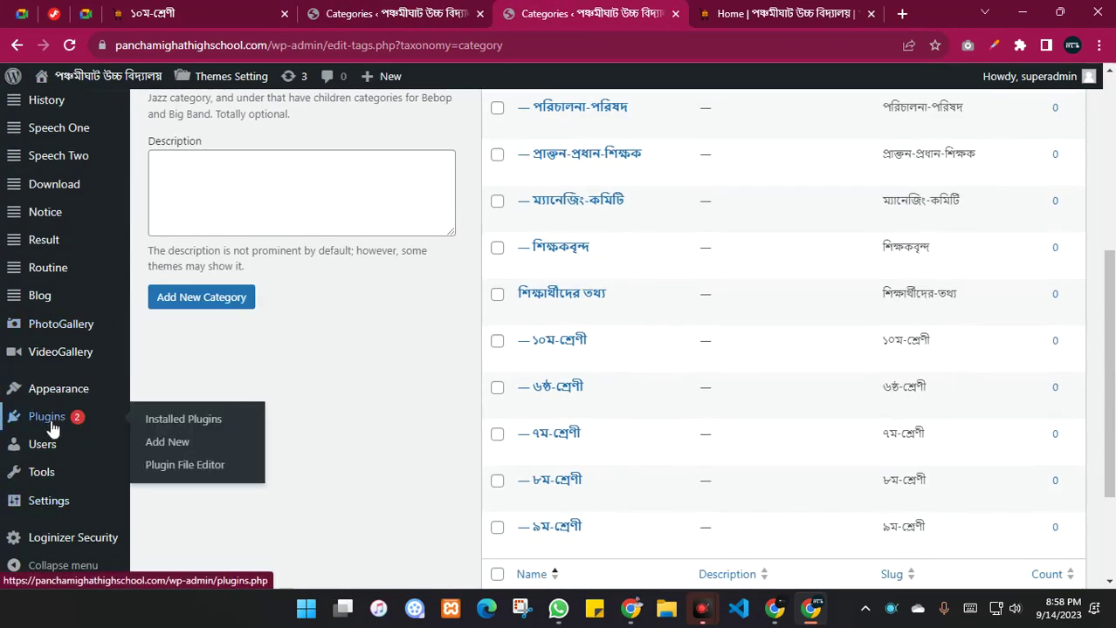
mouse_move(65, 404)
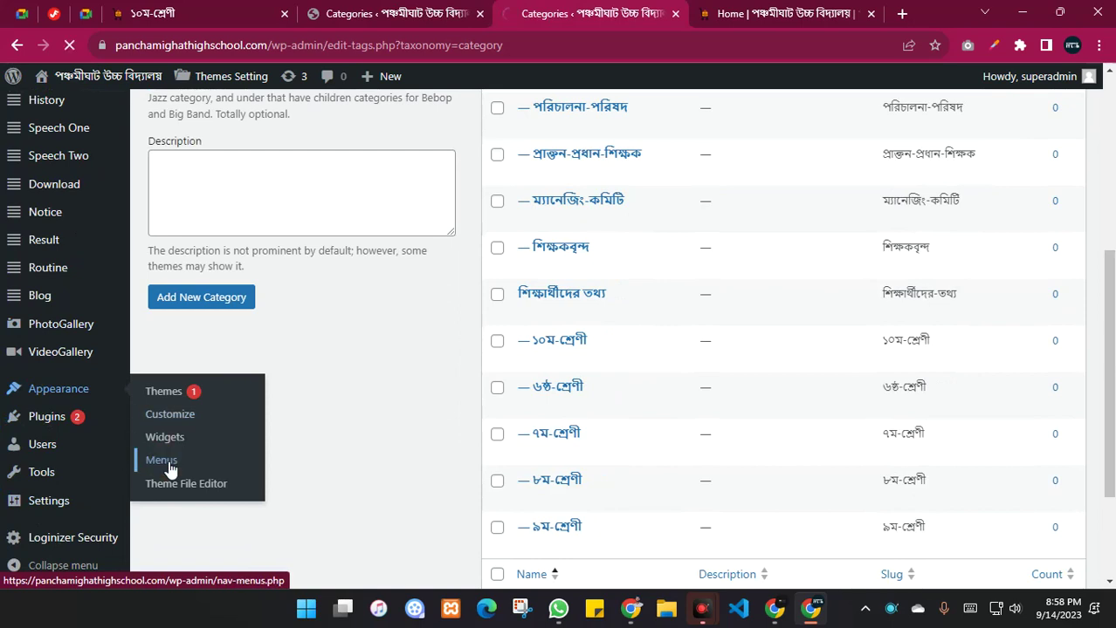
click(170, 470)
scroll(620, 414, down, 4)
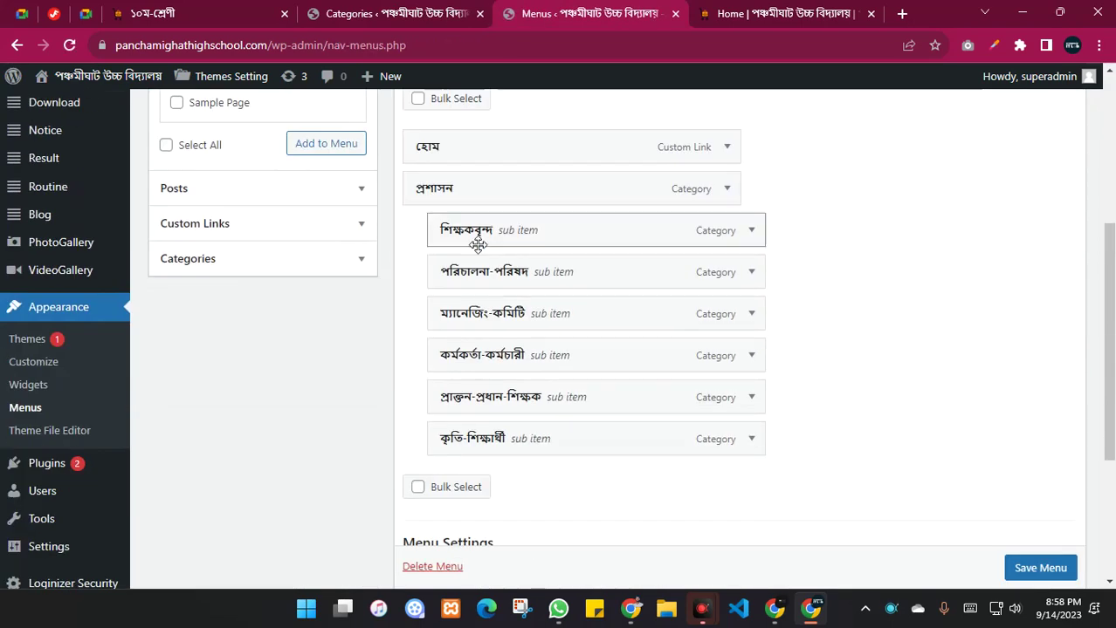
- Add the শিক্ষার্থীদের তথ্য category and its ১০ম, ৬ষ্ঠ, ৭ম, ৮ম and ৯ম-শ্রেণী subcategories to the Main Menu, save it and return to the homepage
click(194, 8)
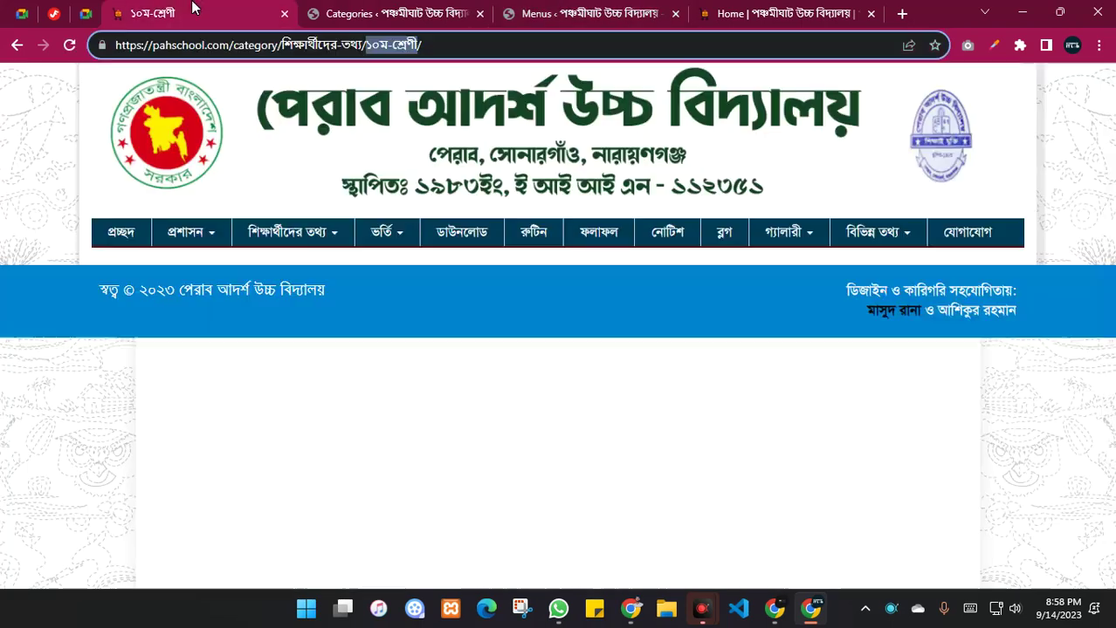
click(403, 8)
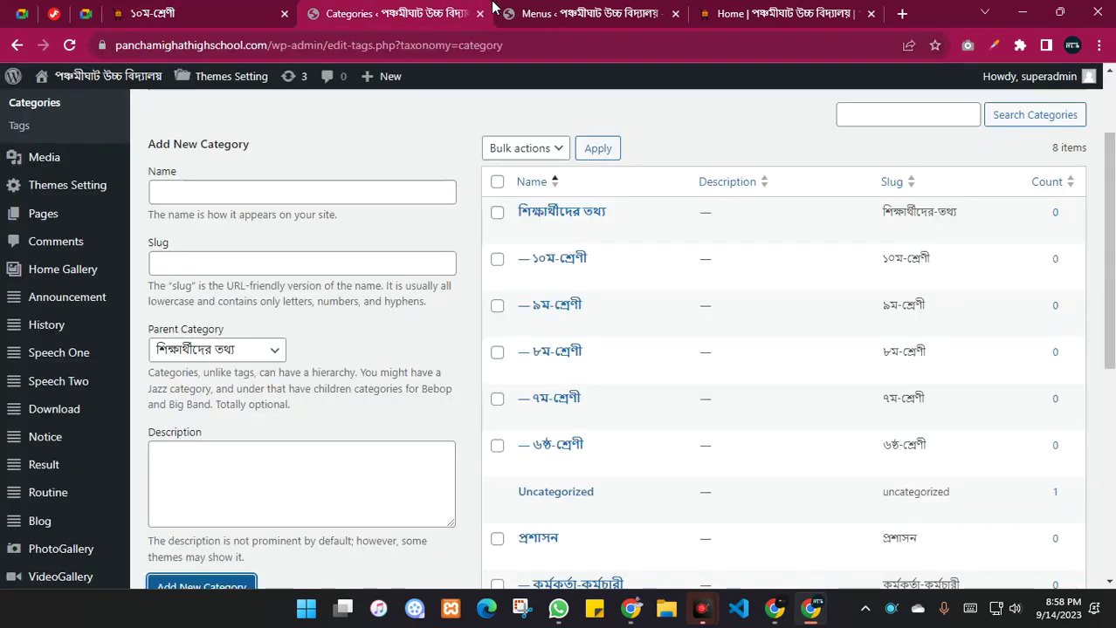
click(531, 9)
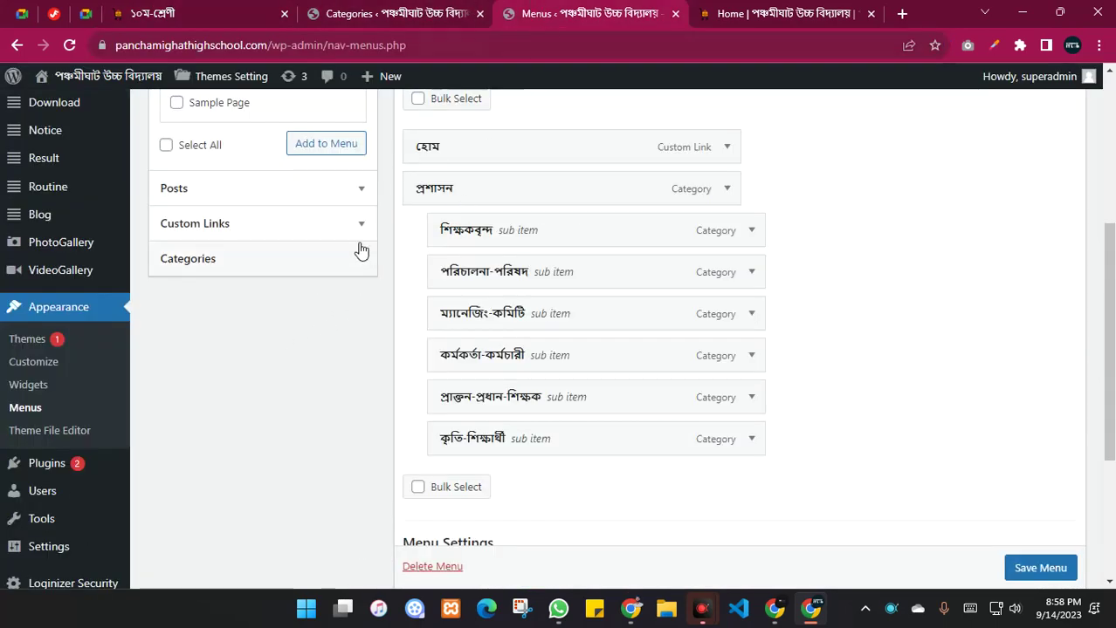
click(365, 268)
scroll(312, 322, up, 1)
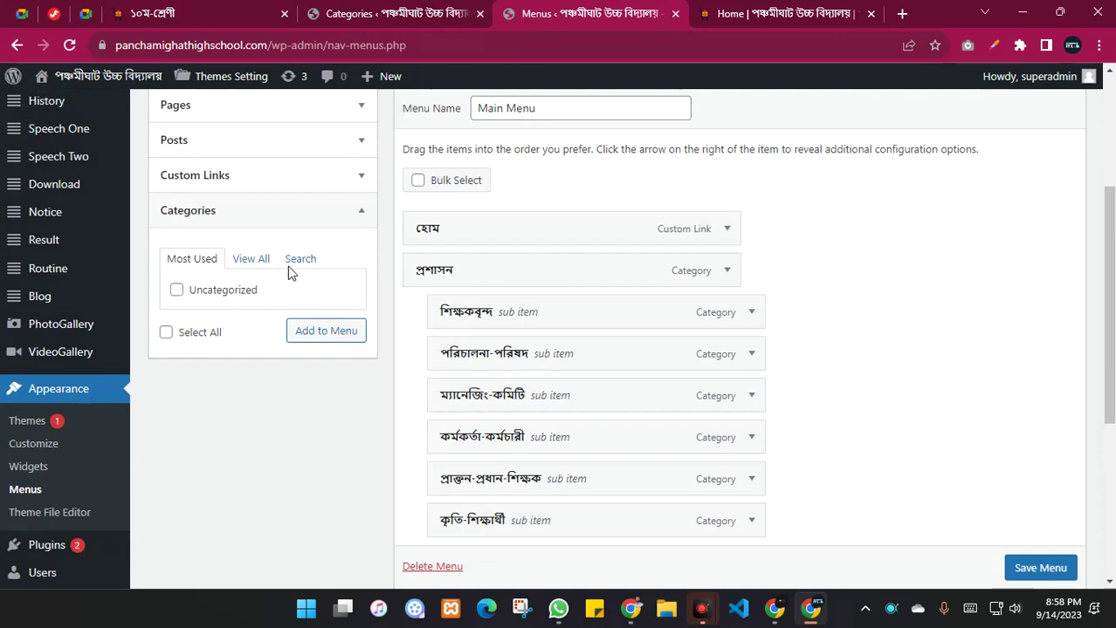
click(255, 262)
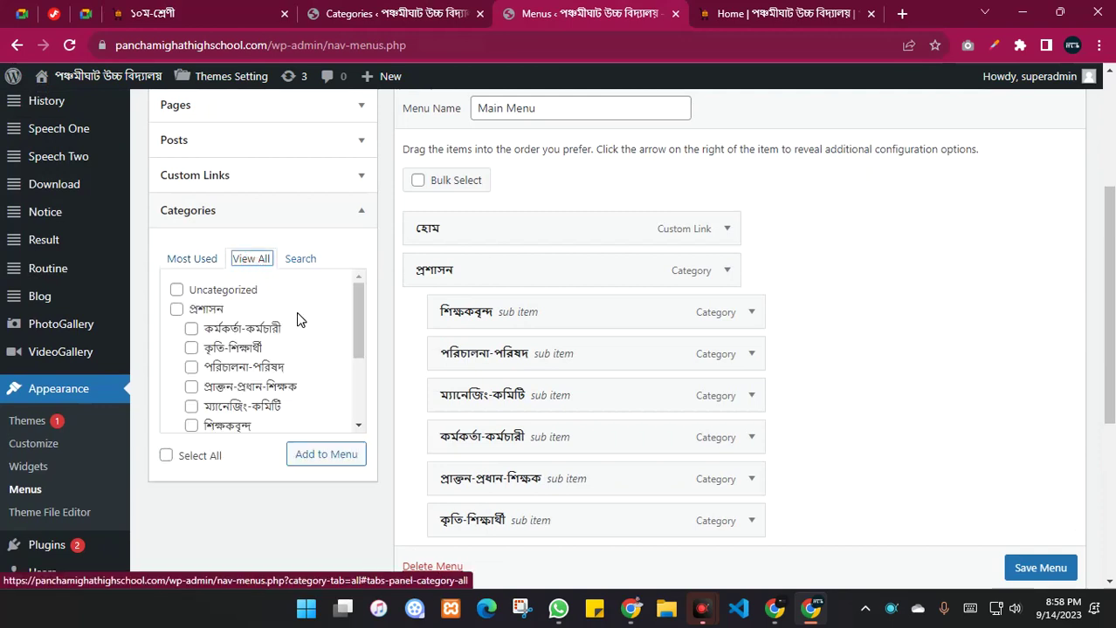
scroll(299, 334, down, 2)
scroll(297, 338, down, 1)
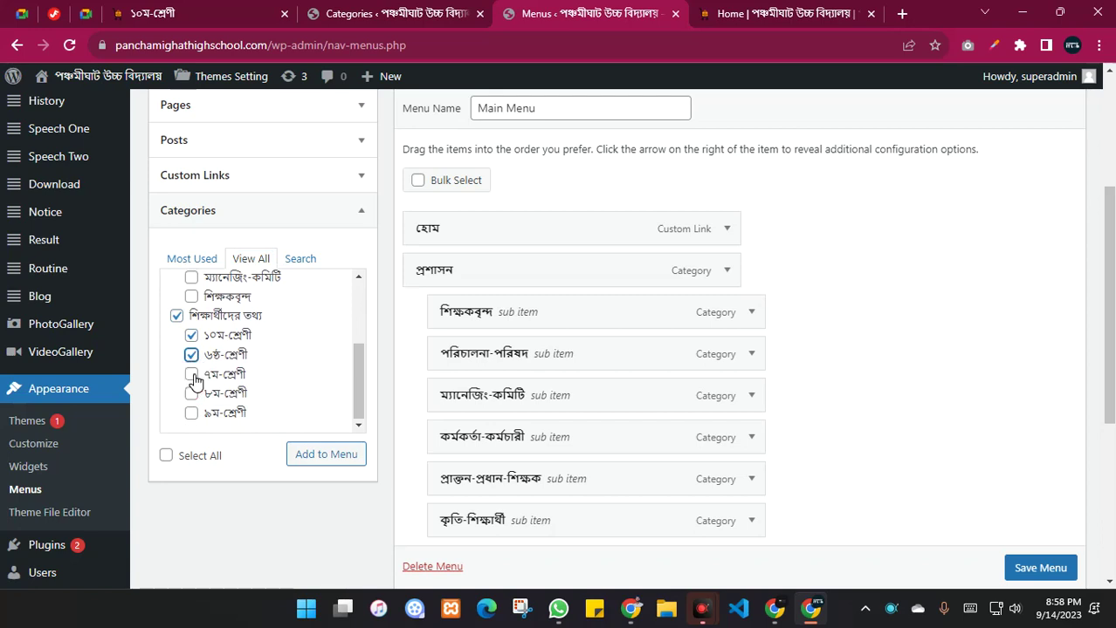
scroll(197, 420, down, 3)
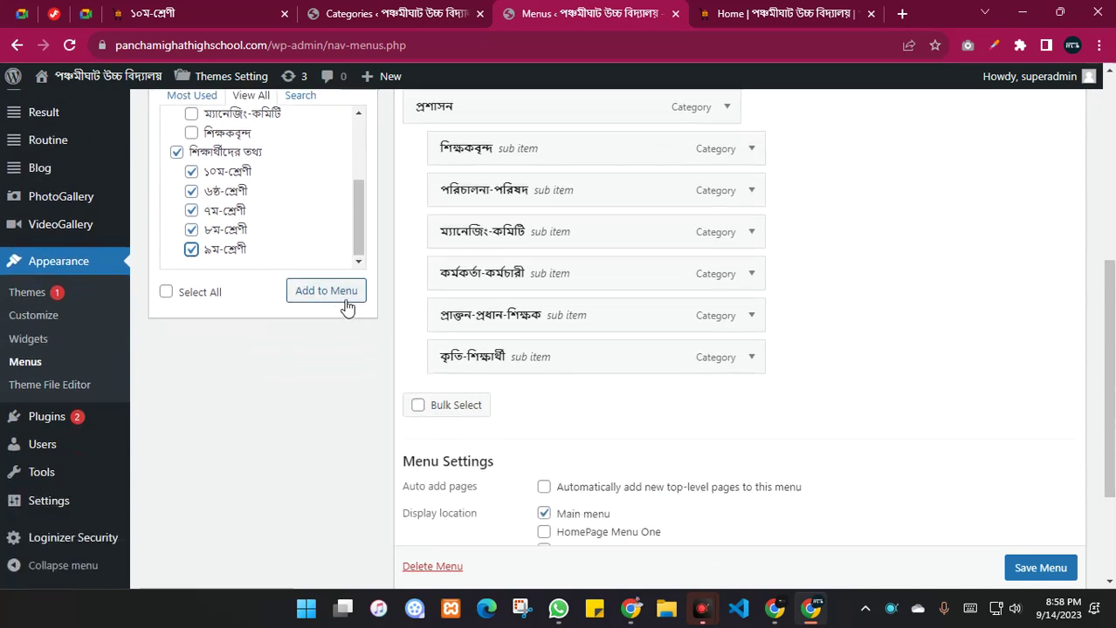
scroll(785, 330, down, 3)
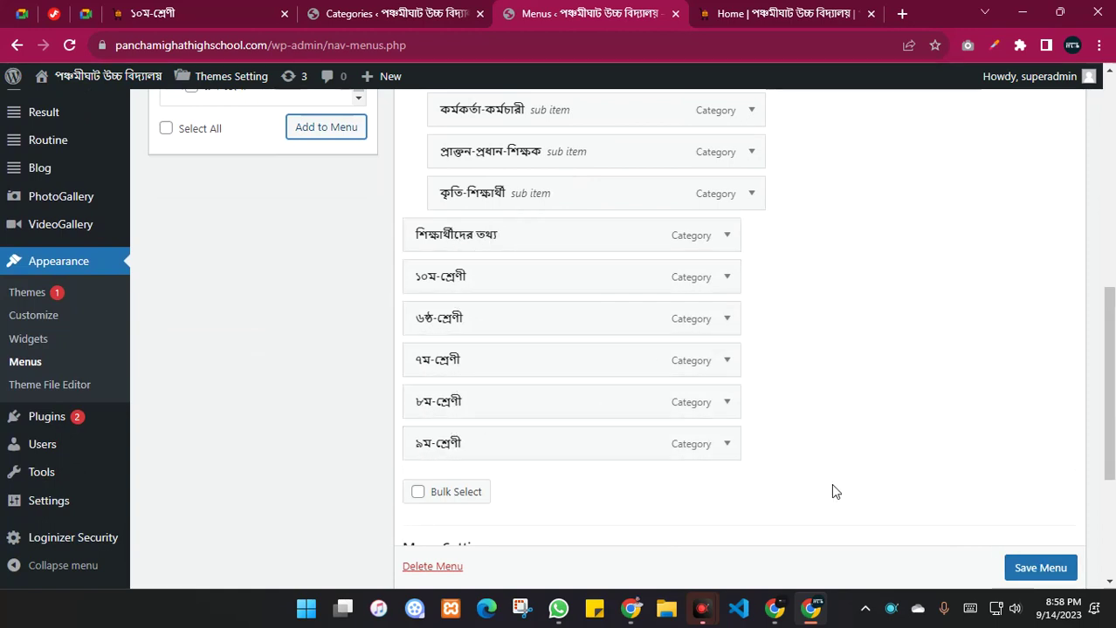
click(1040, 569)
click(742, 13)
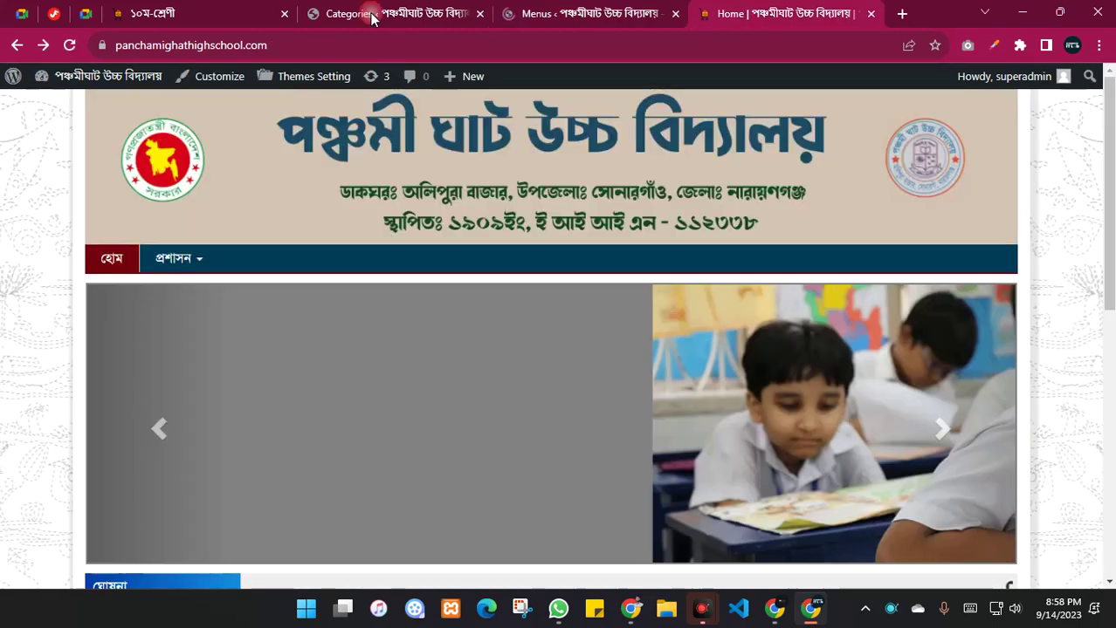
- Reload the homepage, nest ৬ষ্ঠ, ৭ম, ৮ম, ৯ম and ১০ম-শ্রেণী in that order under শিক্ষার্থীদের তথ্য in the Main Menu, and save it
click(69, 45)
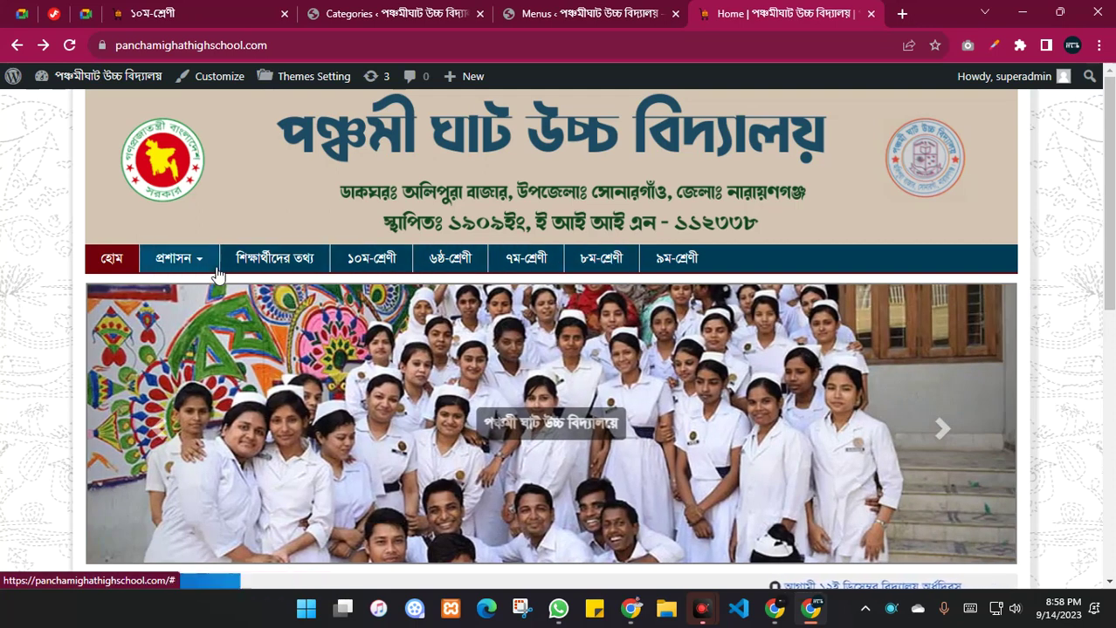
click(605, 9)
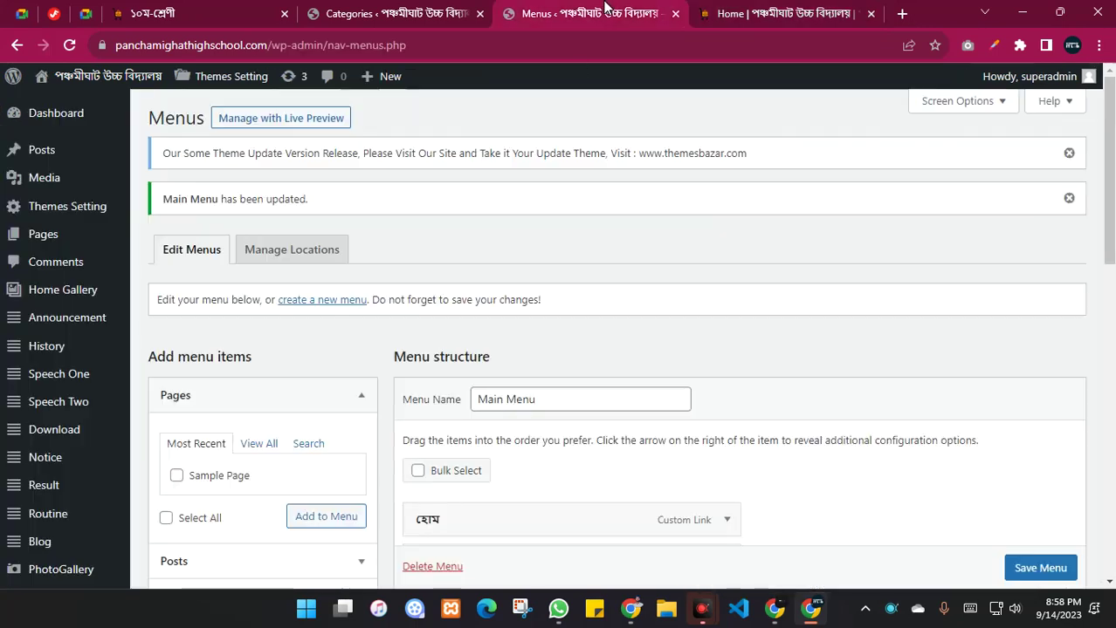
scroll(734, 358, down, 10)
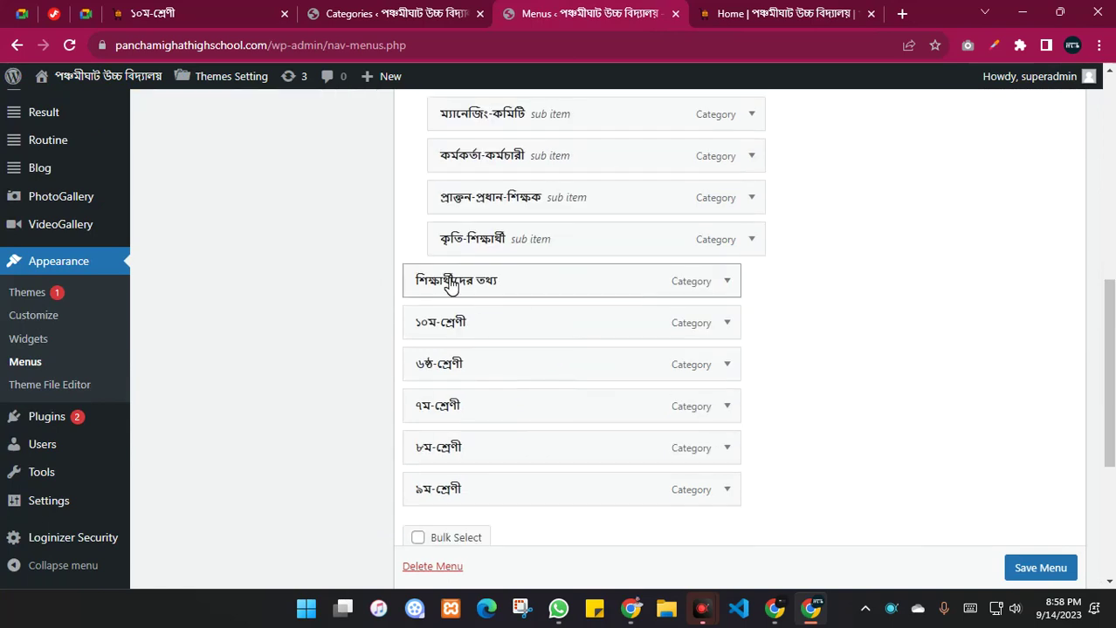
scroll(842, 239, down, 2)
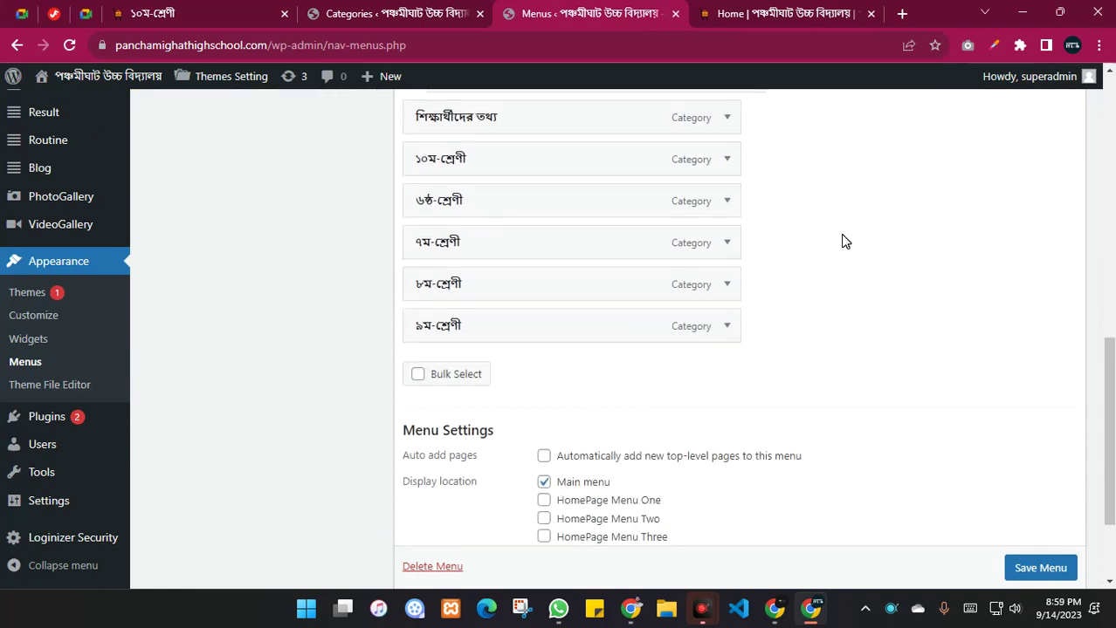
scroll(841, 239, up, 1)
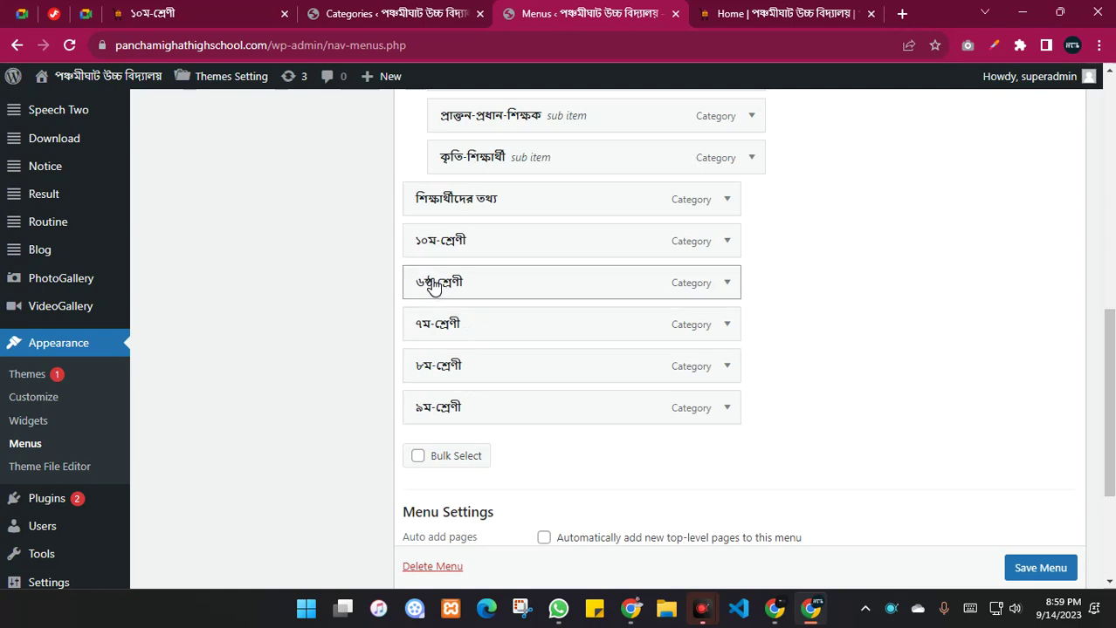
drag(434, 288, 466, 243)
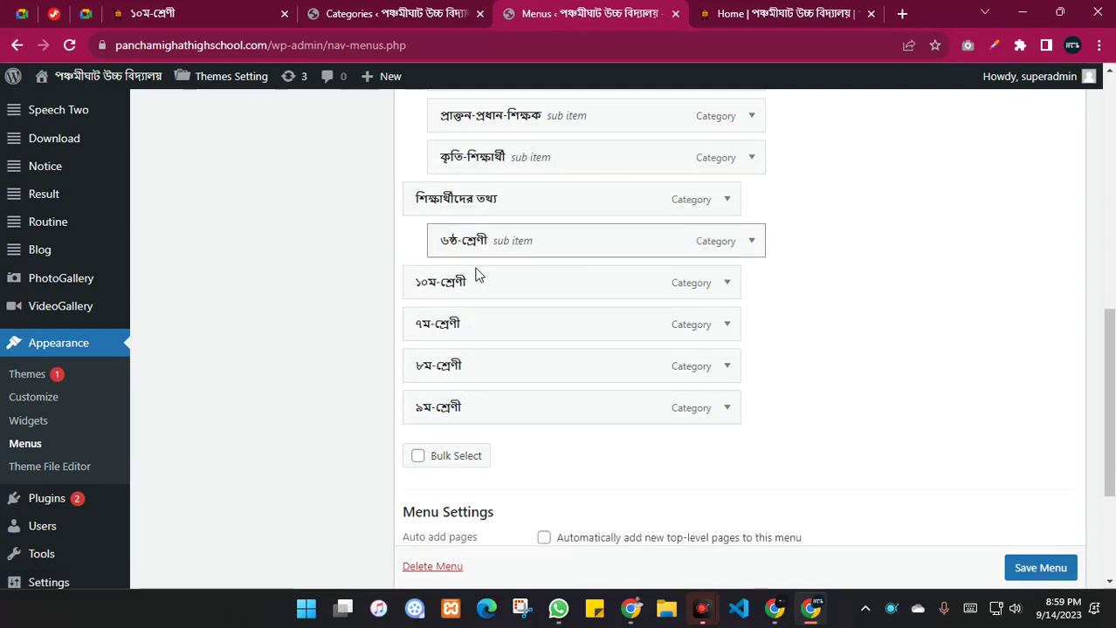
drag(450, 336, 476, 296)
drag(498, 360, 472, 329)
drag(438, 412, 477, 416)
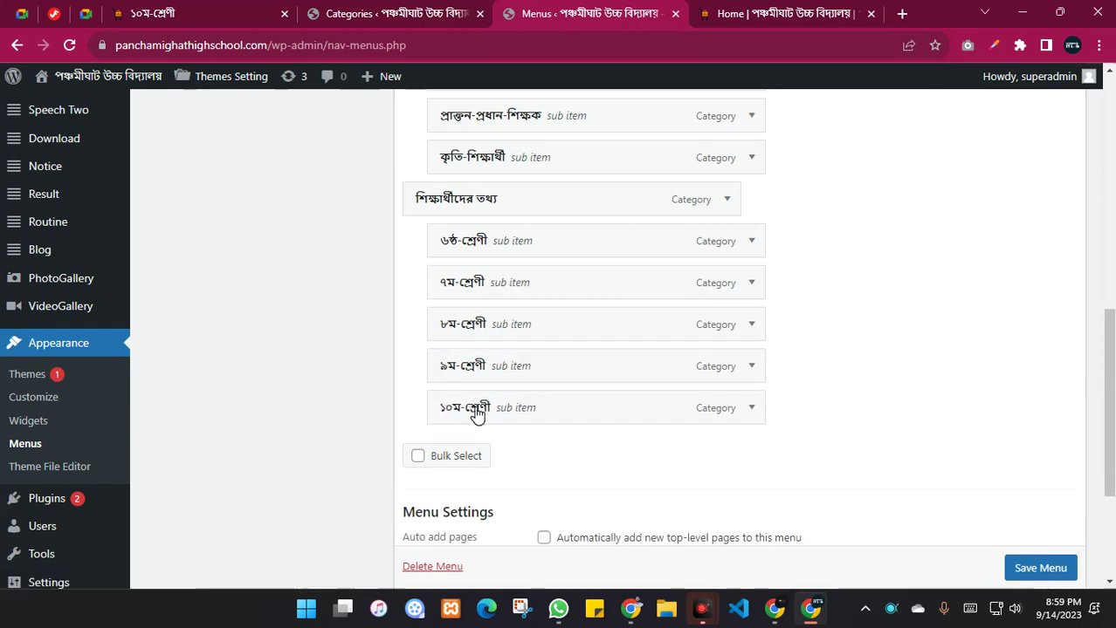
scroll(1047, 580, down, 1)
click(1040, 572)
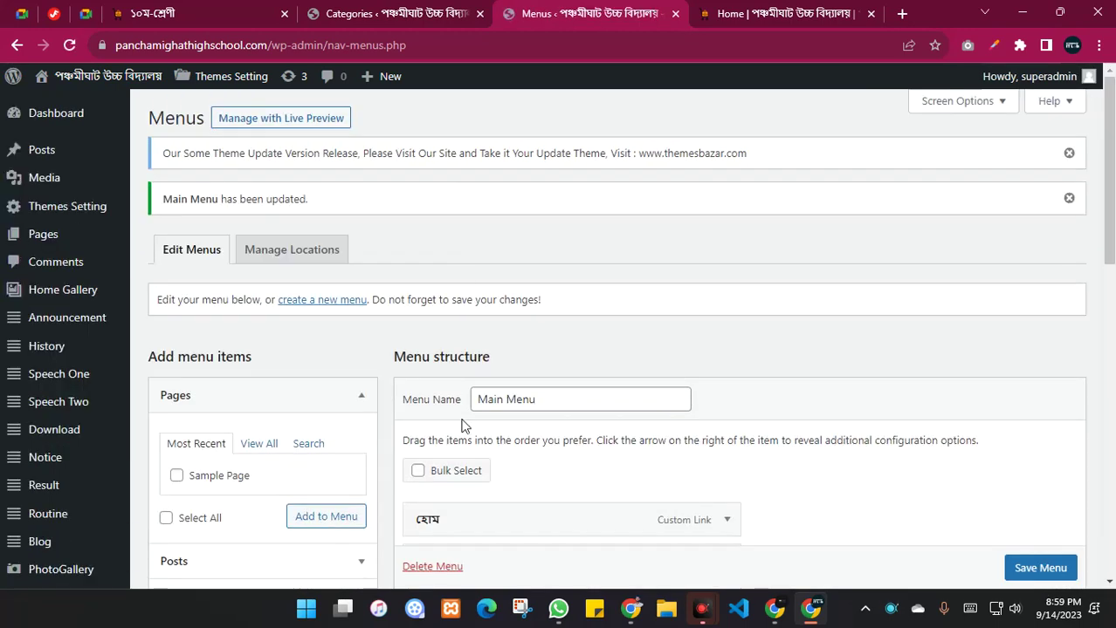
- Refresh the panchamighathighschool.com homepage and check the items of its শিক্ষার্থীদের তথ্য submenu
click(746, 13)
click(69, 46)
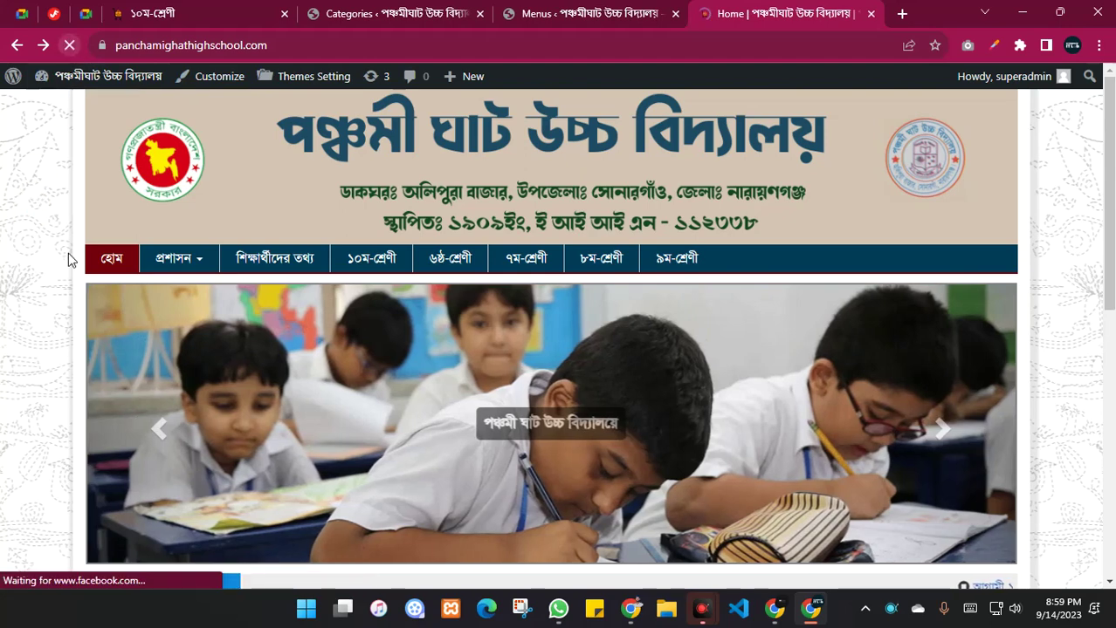
click(331, 260)
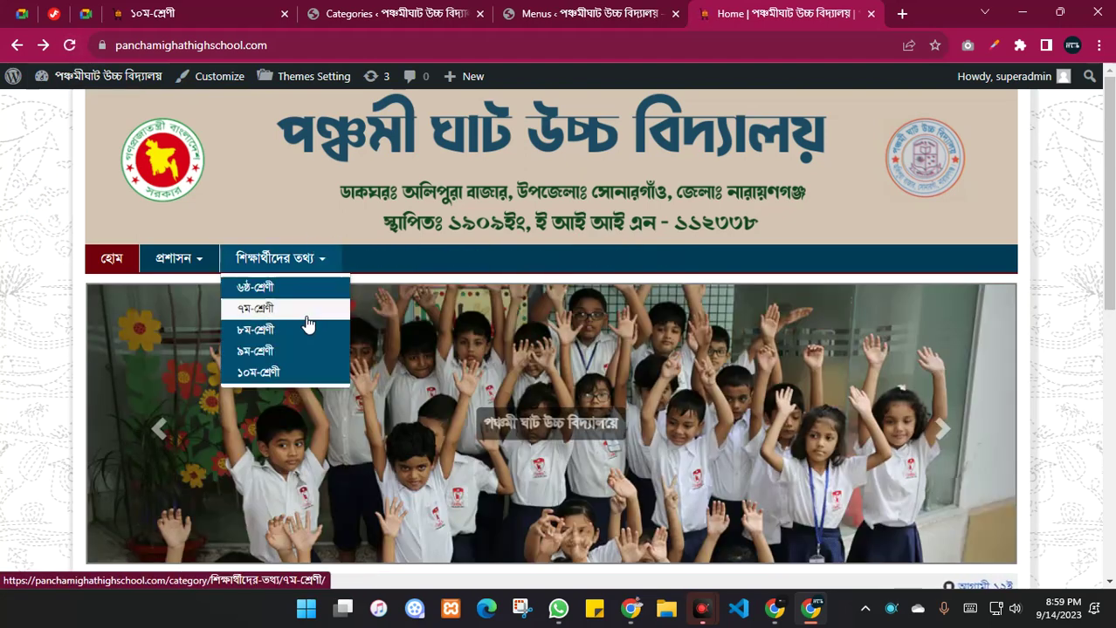
click(21, 229)
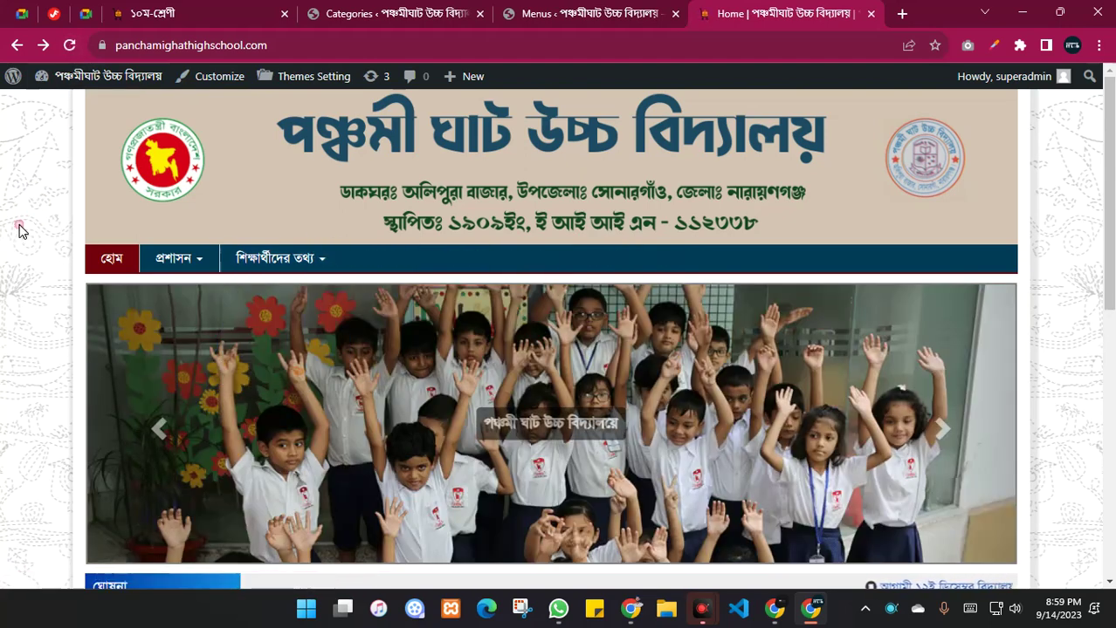
- Check the items of the ভর্তি submenu on the reference site pahschool.com
click(170, 17)
click(381, 241)
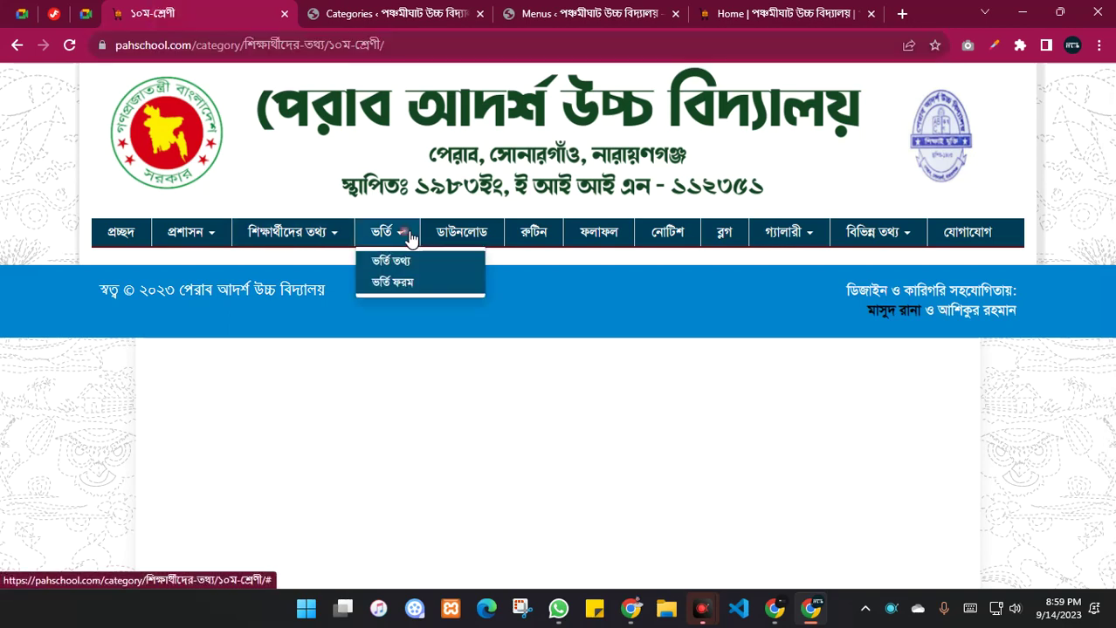